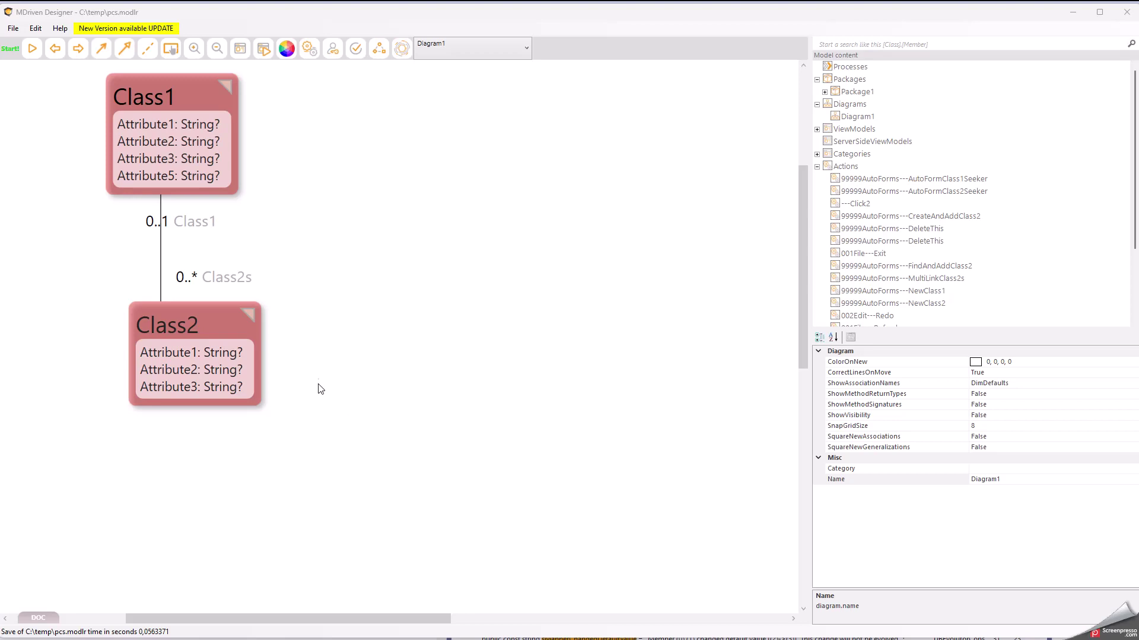
Change the type of Attribute5 in Class1 to DateTime.
click(200, 179)
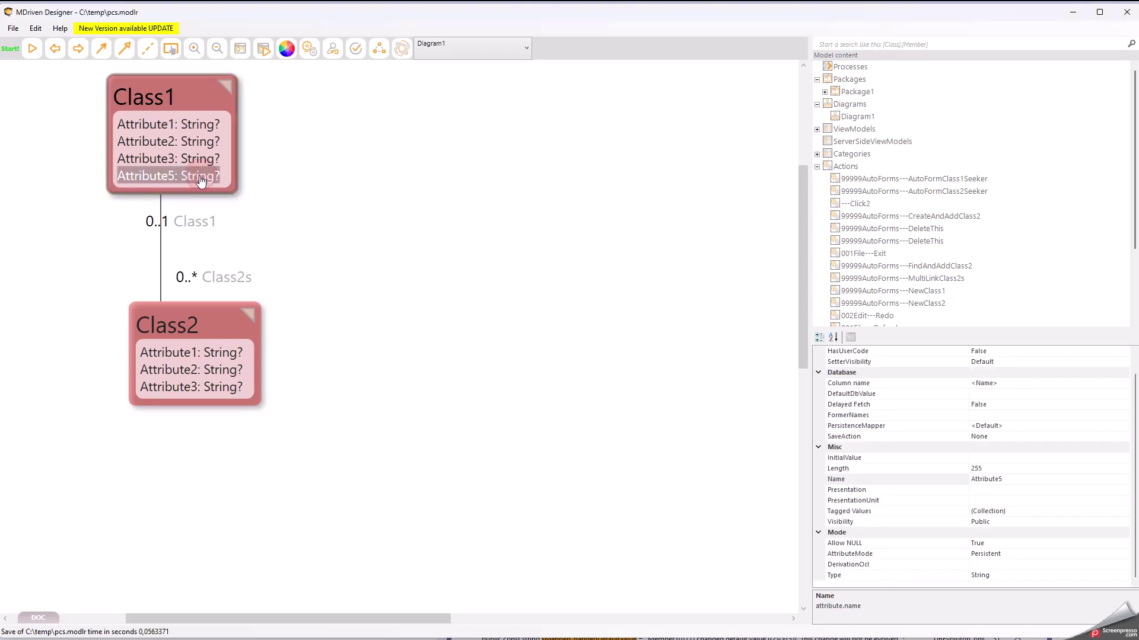
click(198, 178)
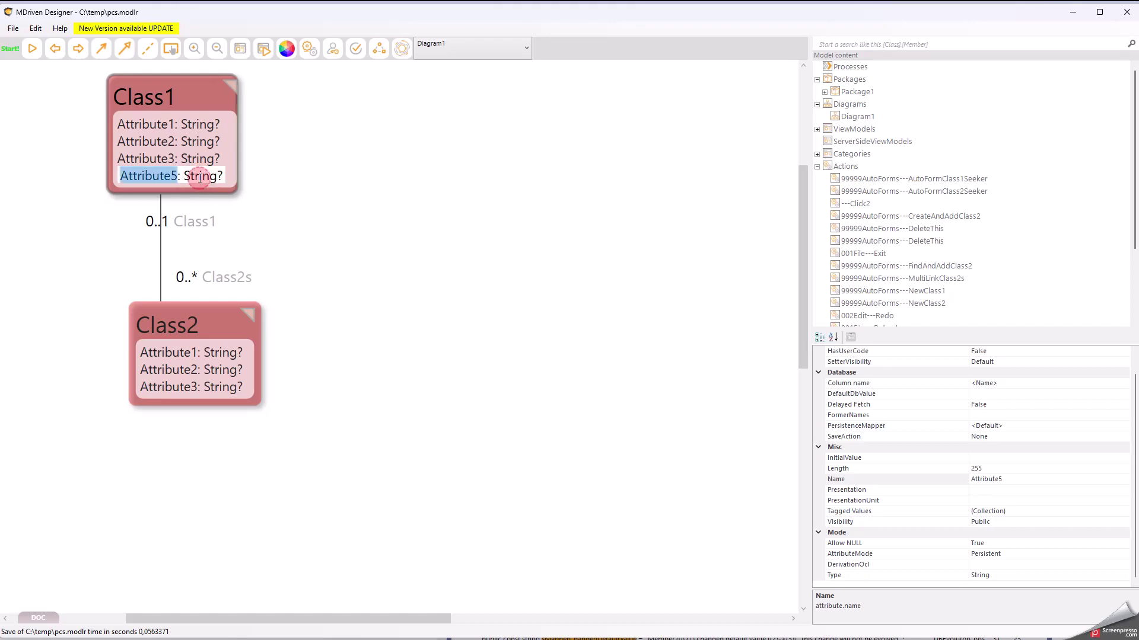
double_click(199, 176)
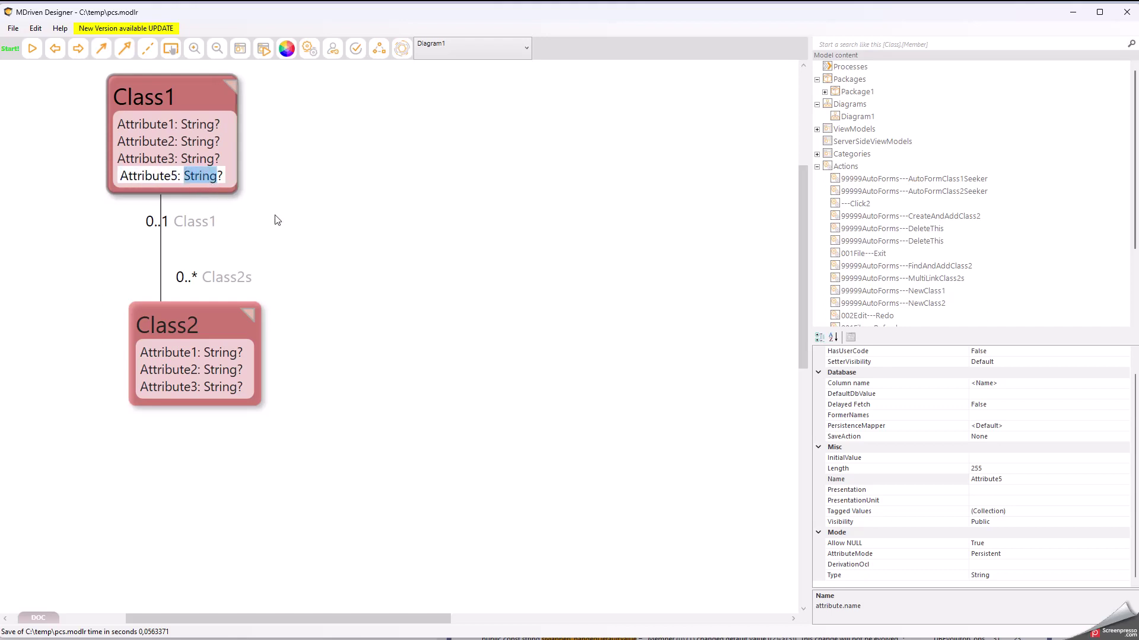
text(Date)
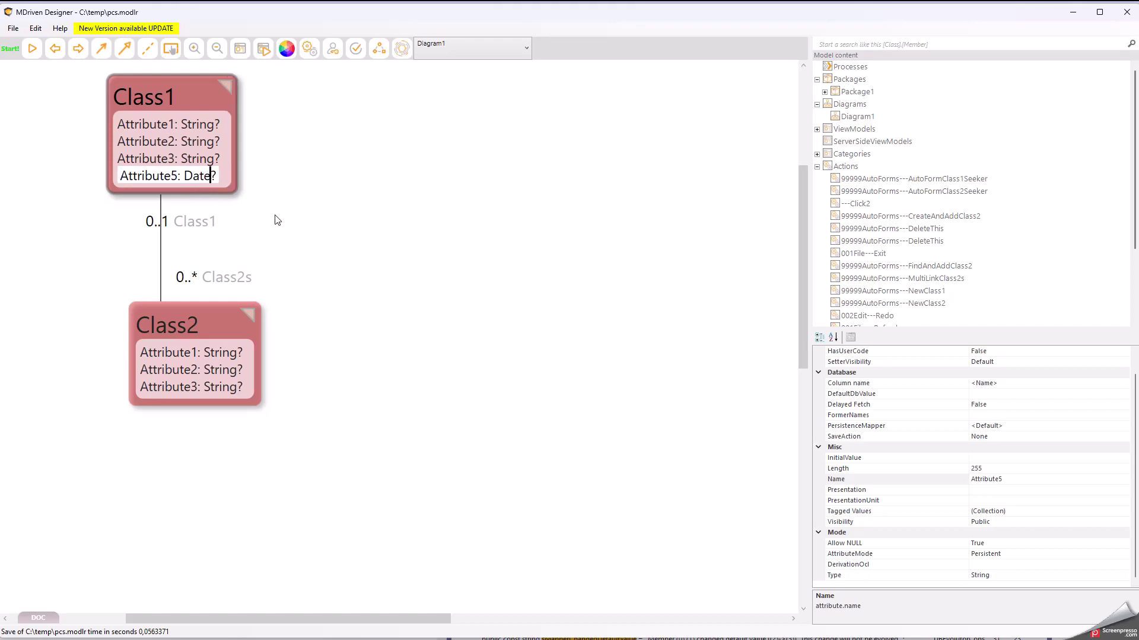
text(Time)
key(Return)
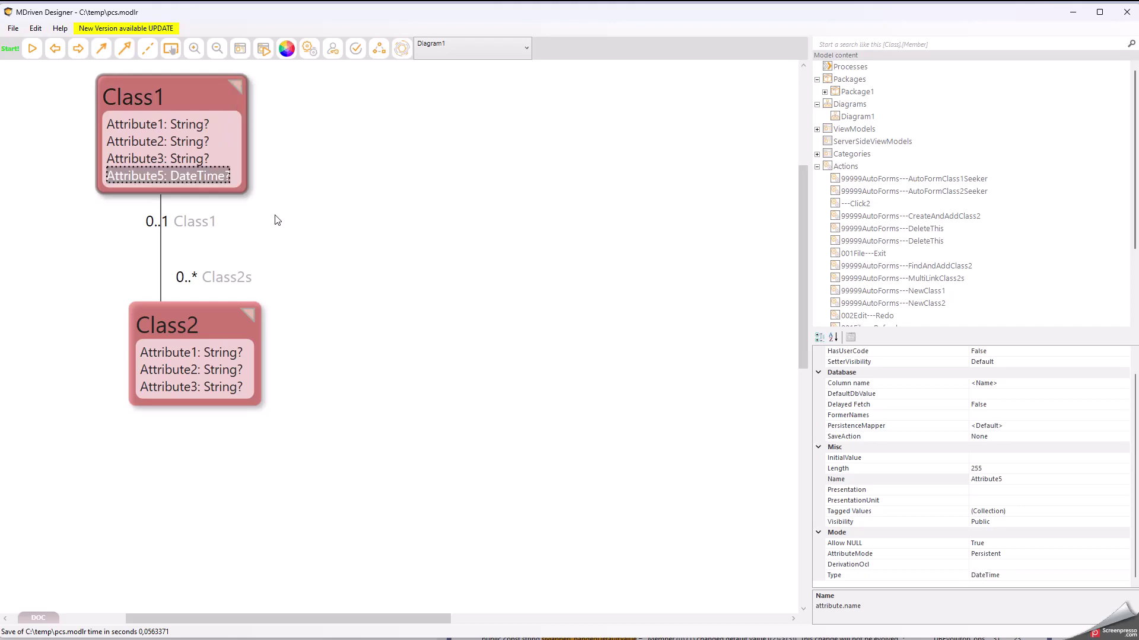
Upload the model with the changed Attribute5 type to the active MDriven Server and review the evolve status report.
click(401, 48)
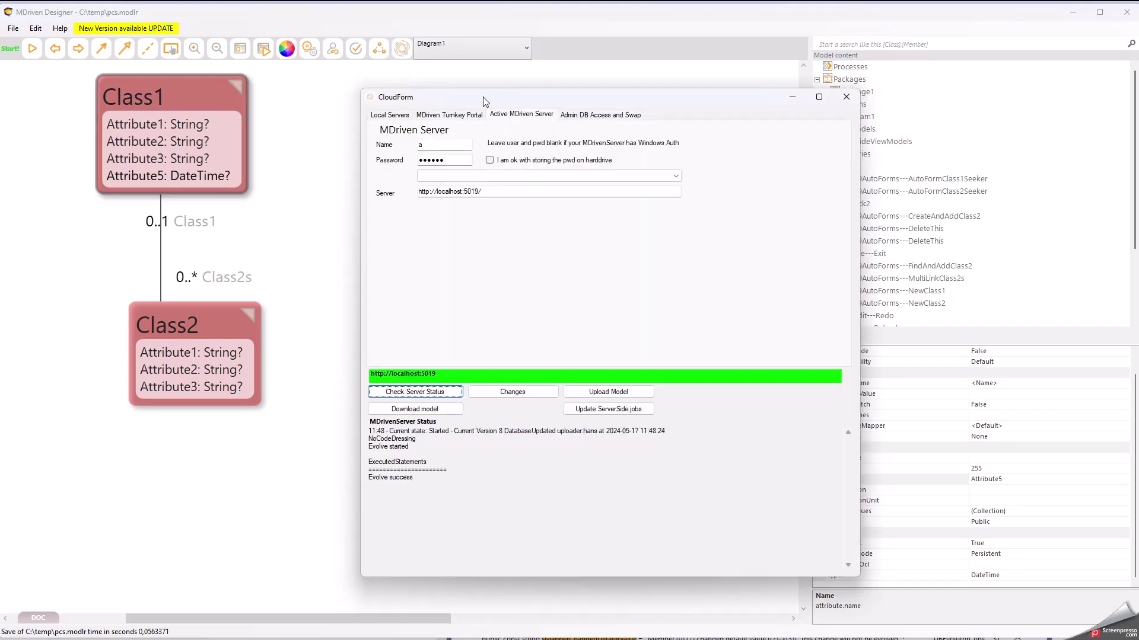
drag(483, 98, 333, 88)
click(459, 384)
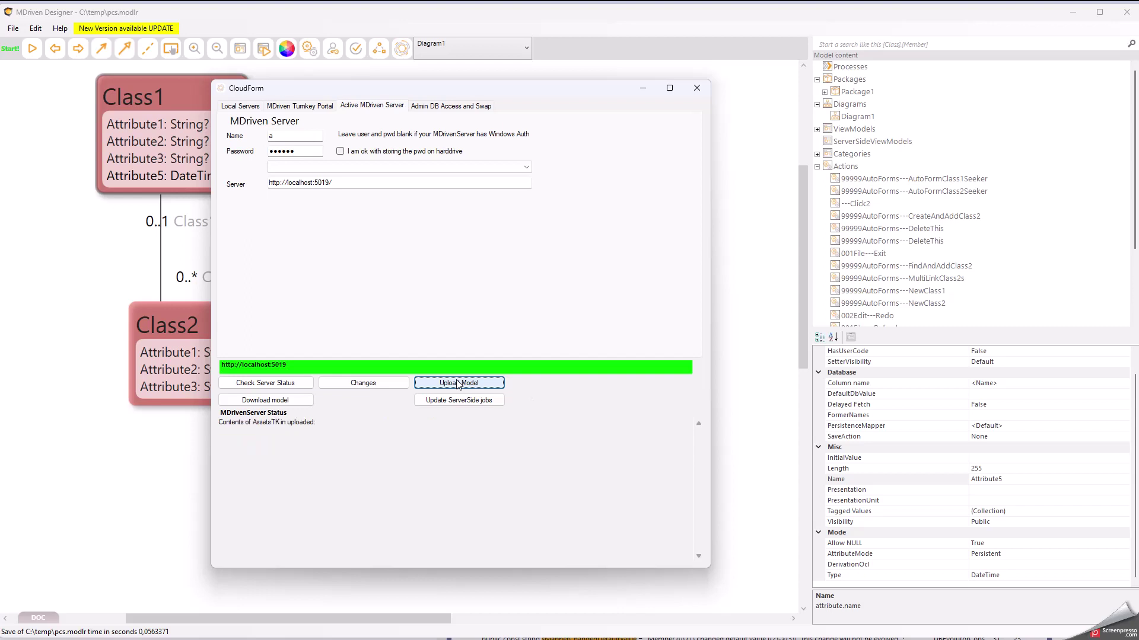
click(294, 383)
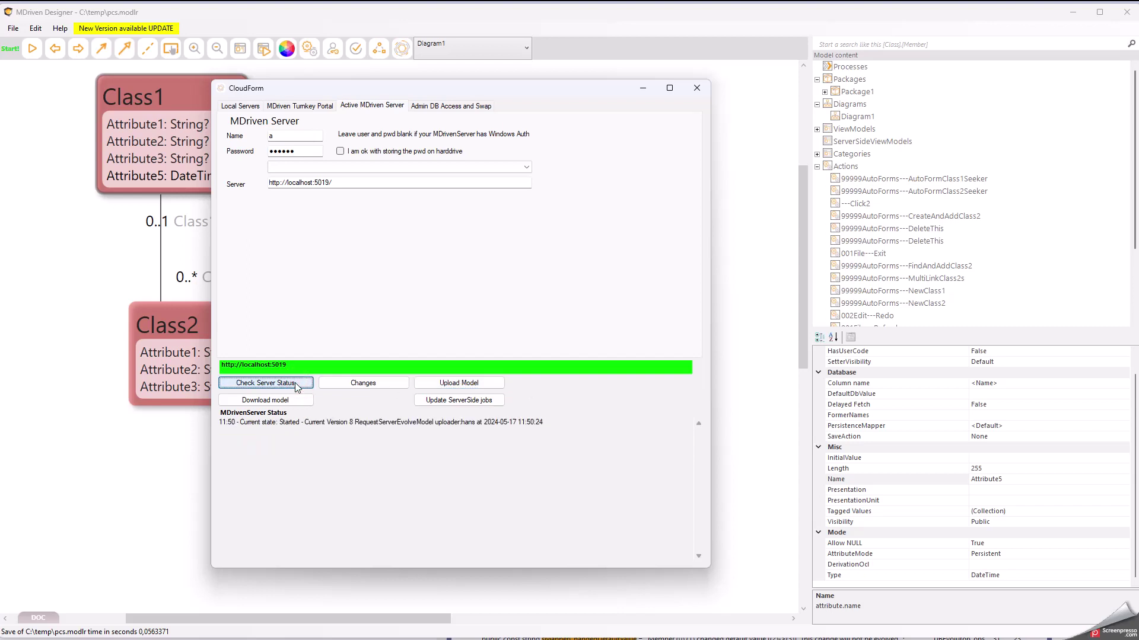
click(294, 382)
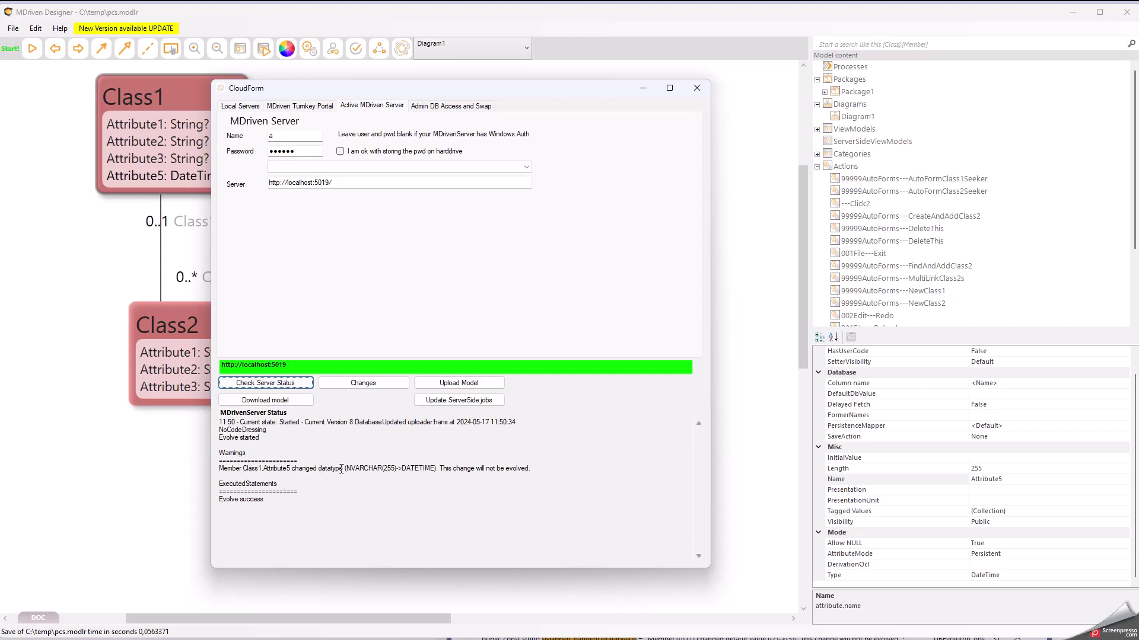
drag(344, 468, 397, 466)
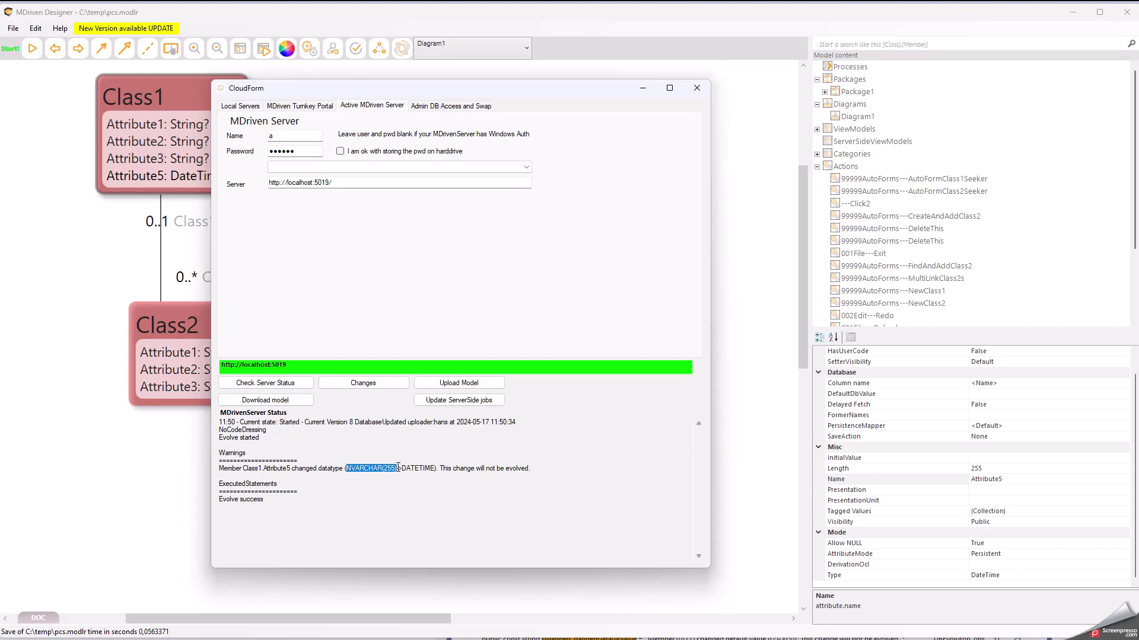
drag(401, 468, 534, 467)
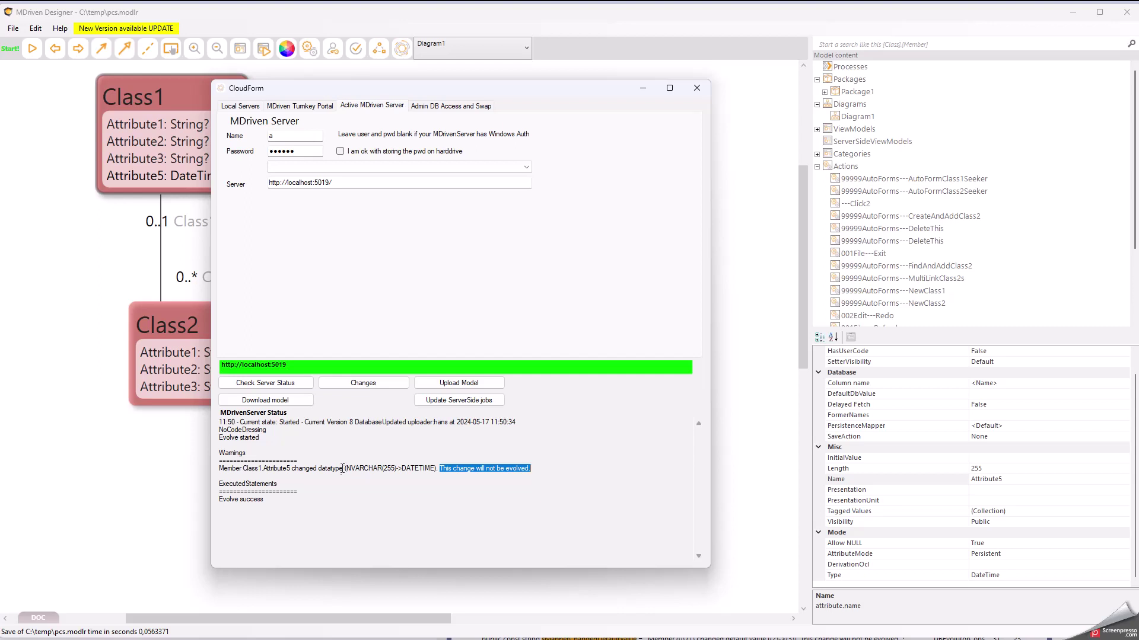
drag(344, 468, 437, 469)
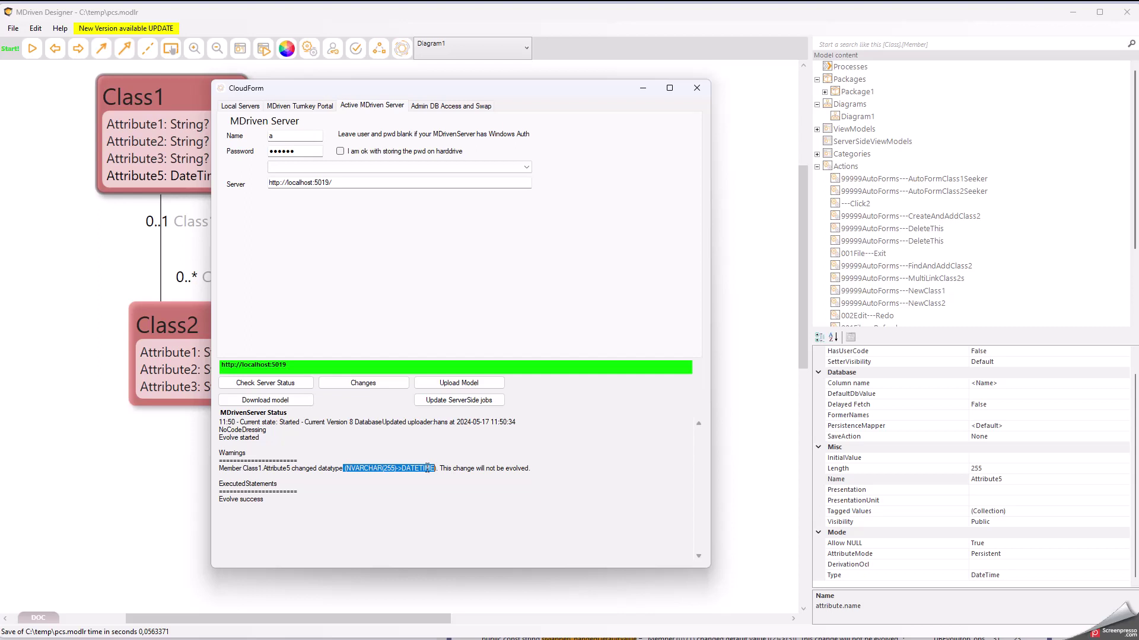
Upload the same model to the MDriven Server once more and recheck the server status.
click(467, 386)
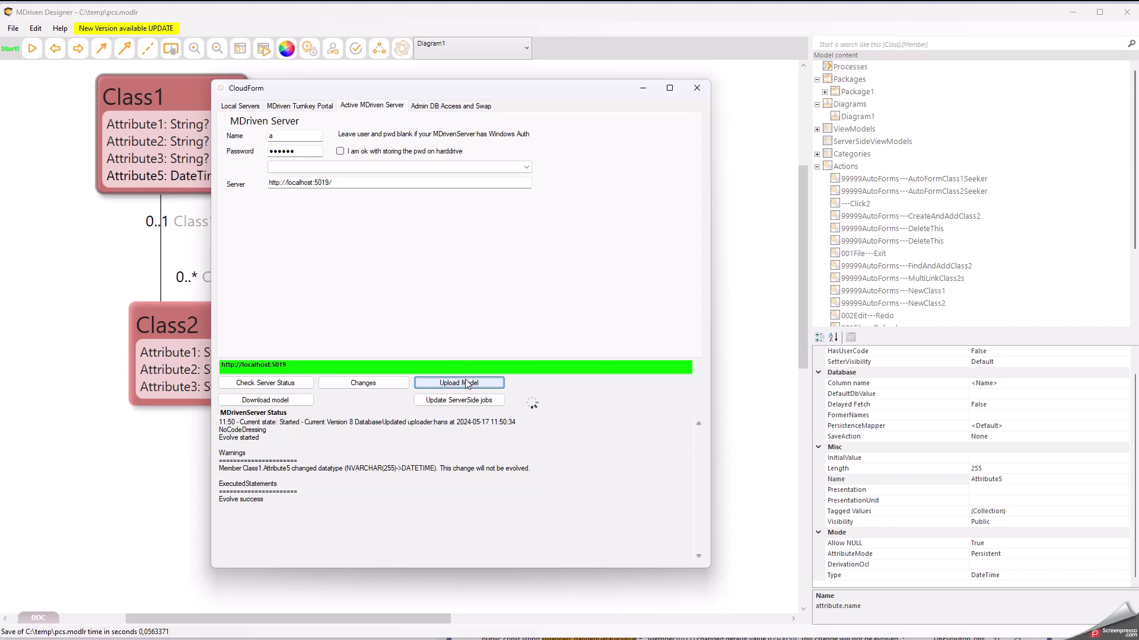
click(296, 384)
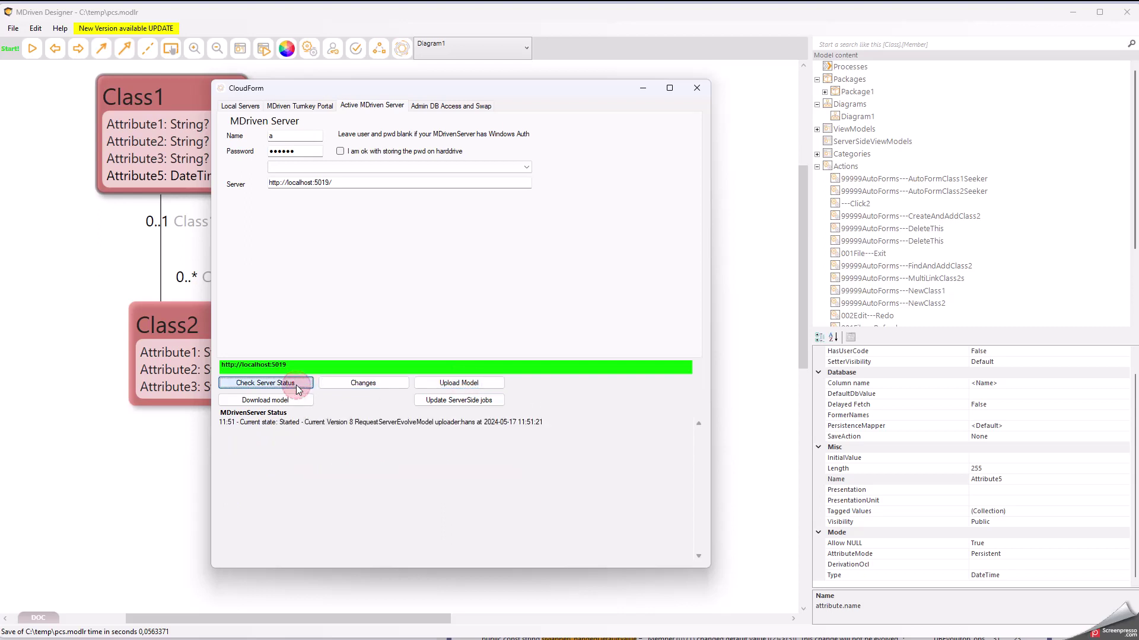
click(298, 385)
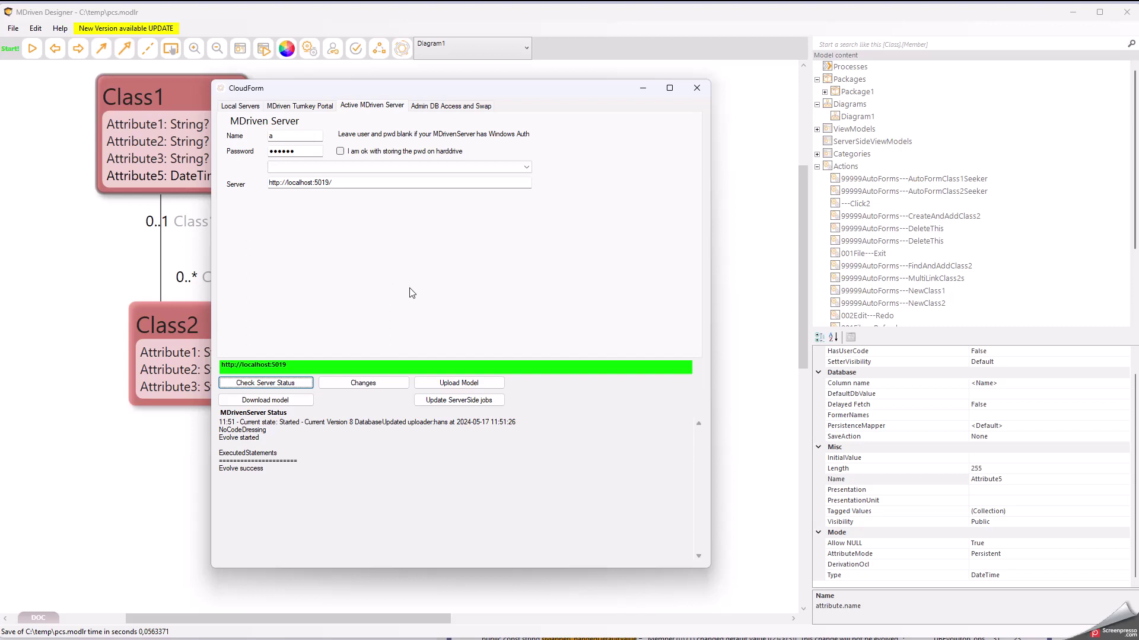
Switch to the MDrivenServer admin page in the browser, run the Column Field Consistency Check and read its report.
key(alt+Tab)
key(alt+Tab)
key(alt+Tab)
key(alt+Tab)
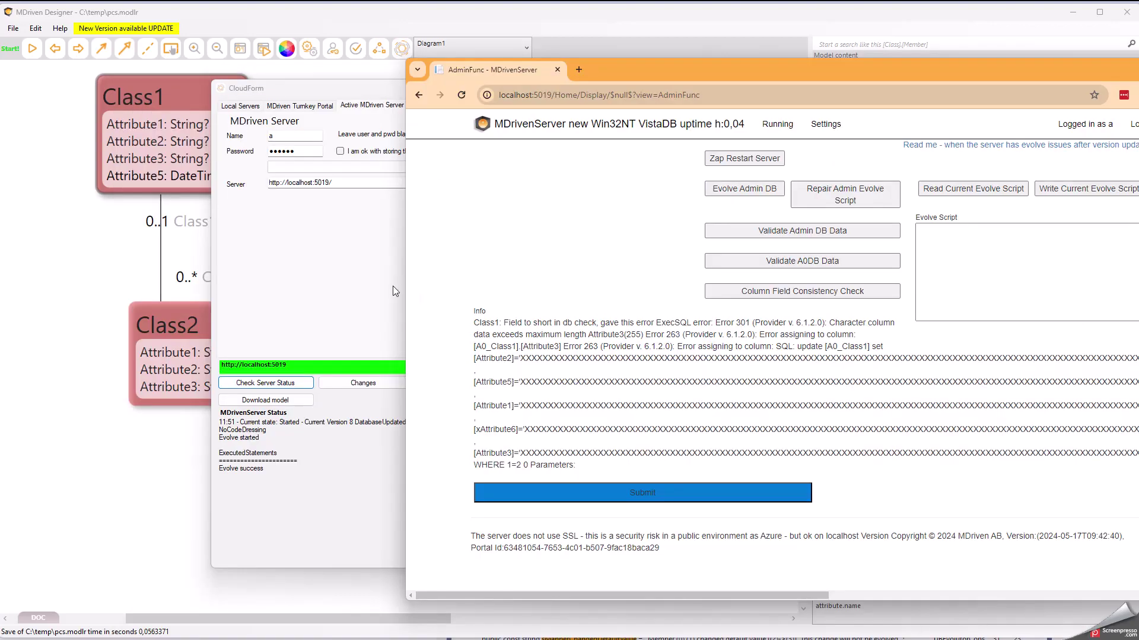
click(786, 295)
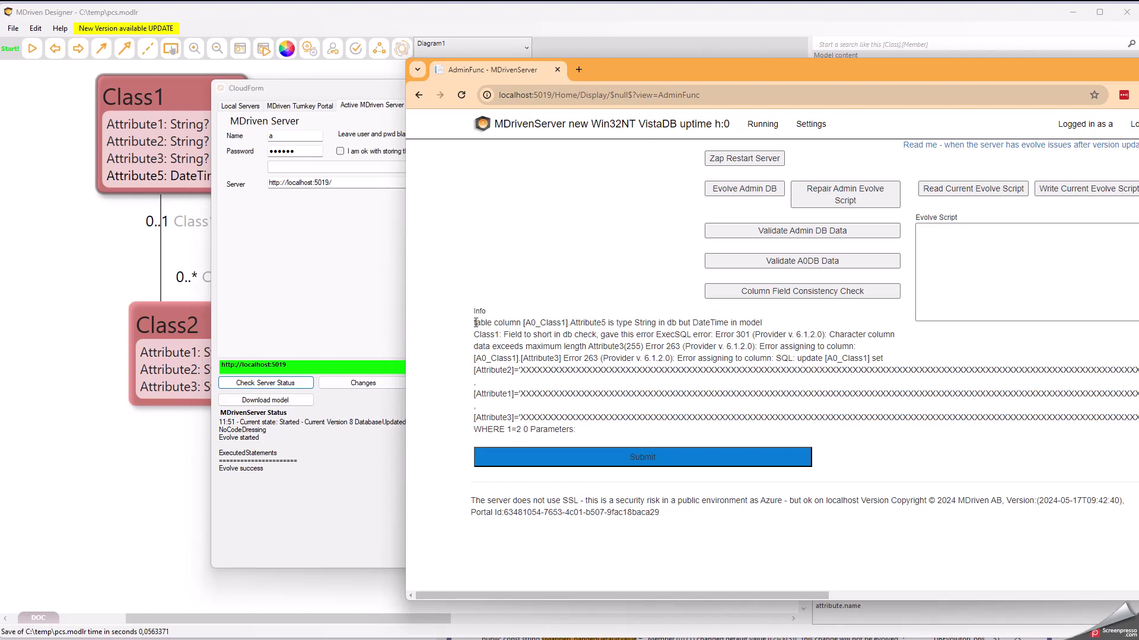
drag(474, 323, 766, 322)
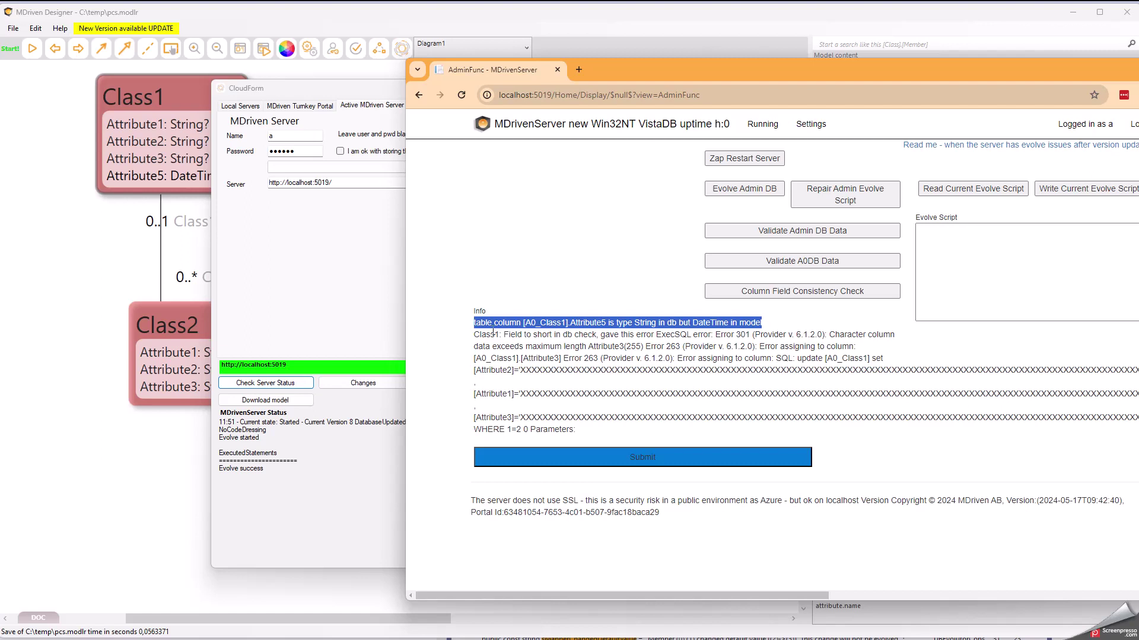
drag(475, 336, 537, 336)
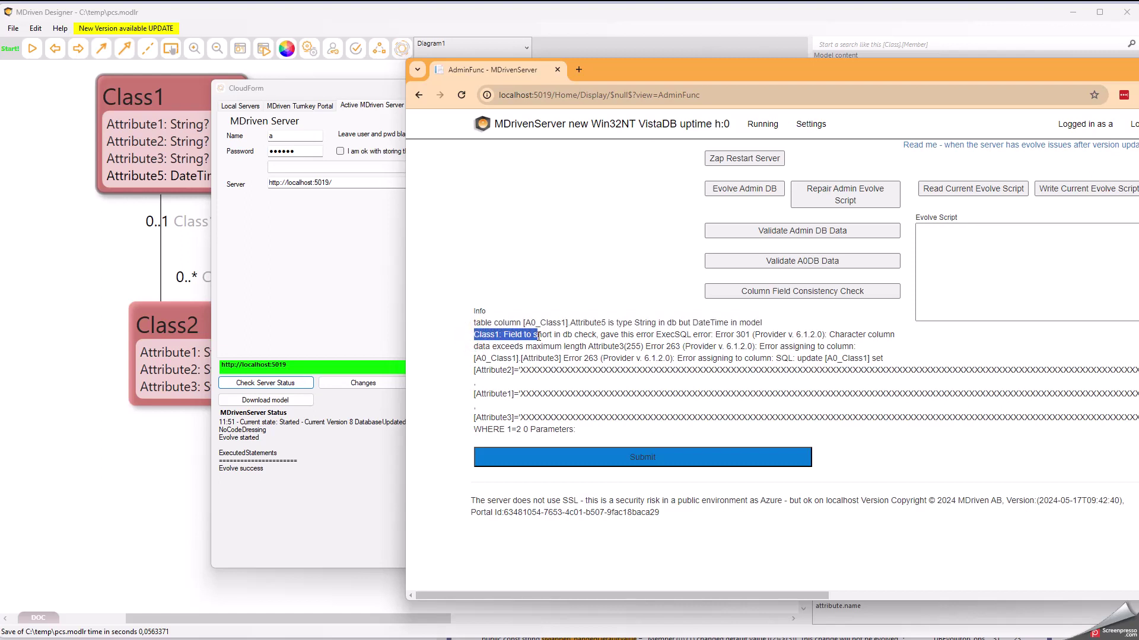
drag(539, 337, 724, 338)
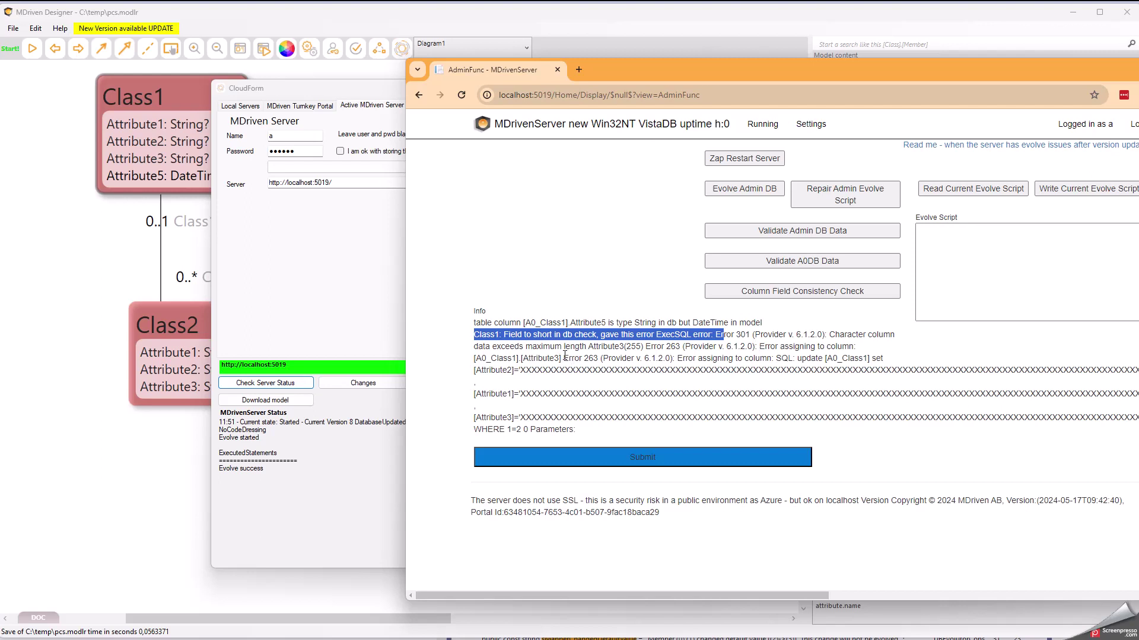
In MDriven Designer, set the length of Class1's Attribute3 to 255.
click(146, 166)
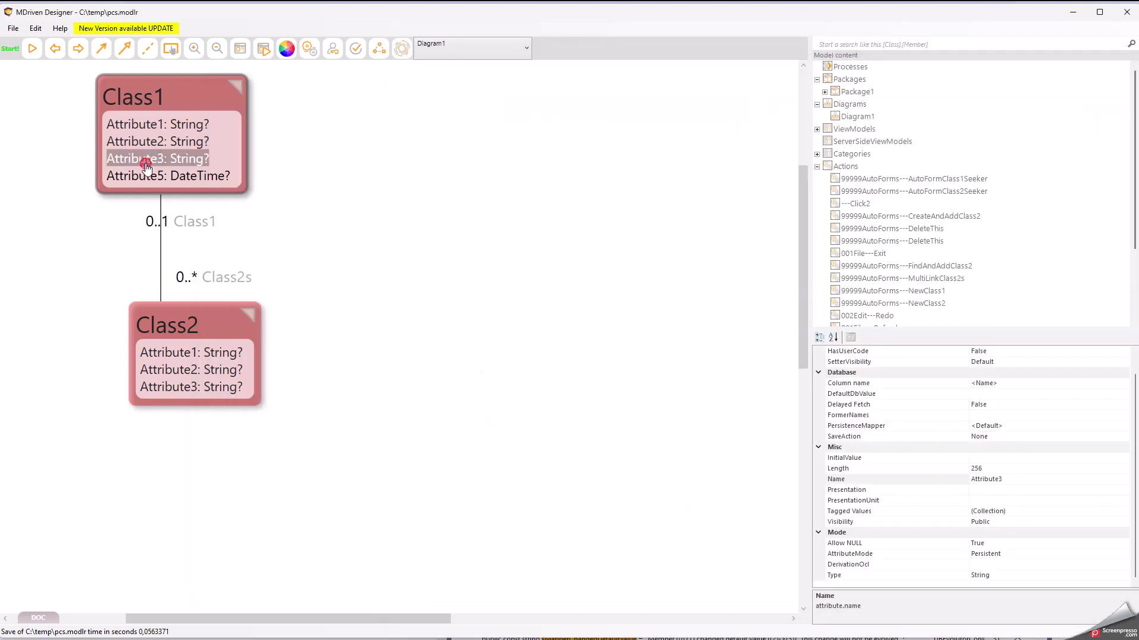
click(996, 468)
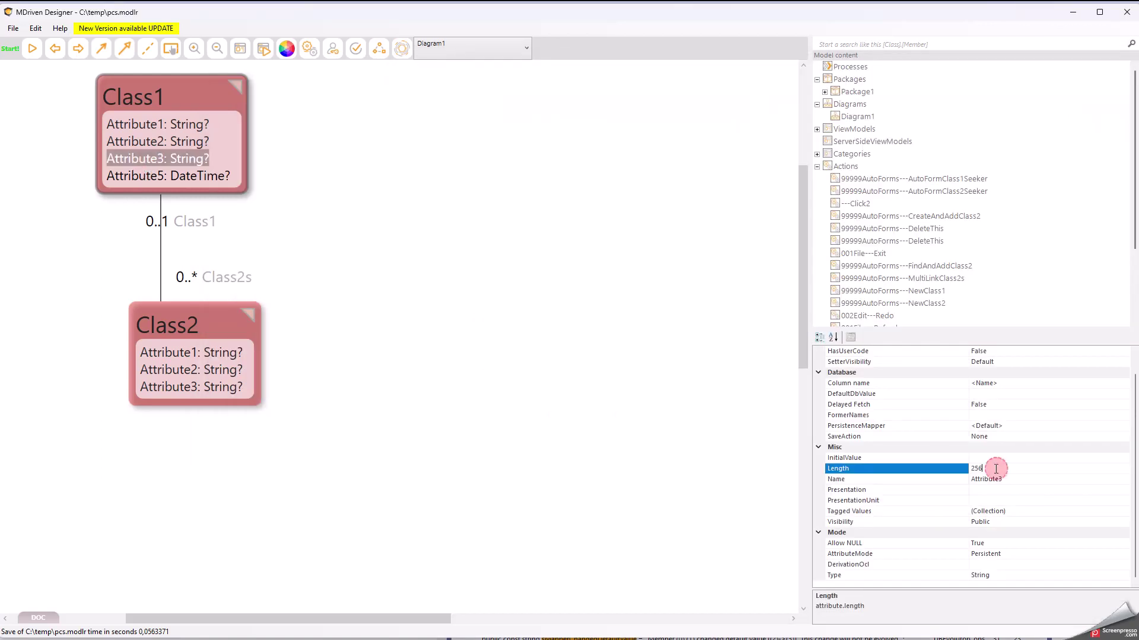
click(996, 469)
key(BackSpace)
text(5)
Upload the model with the new Attribute3 length to the MDriven Server and read the evolve status.
click(404, 50)
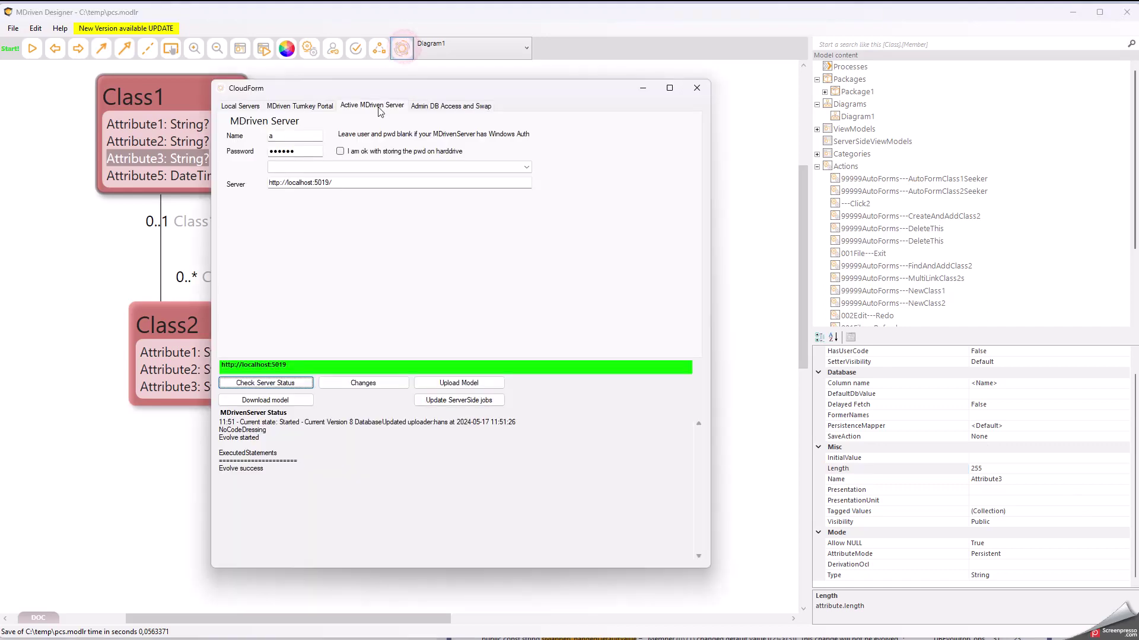
click(462, 383)
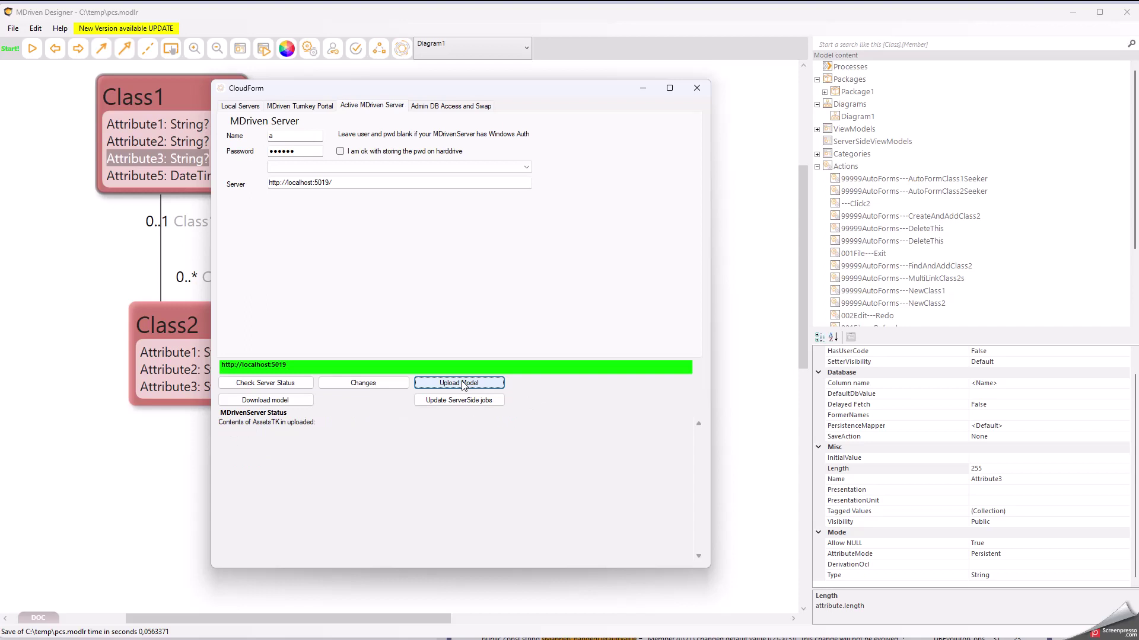
click(282, 384)
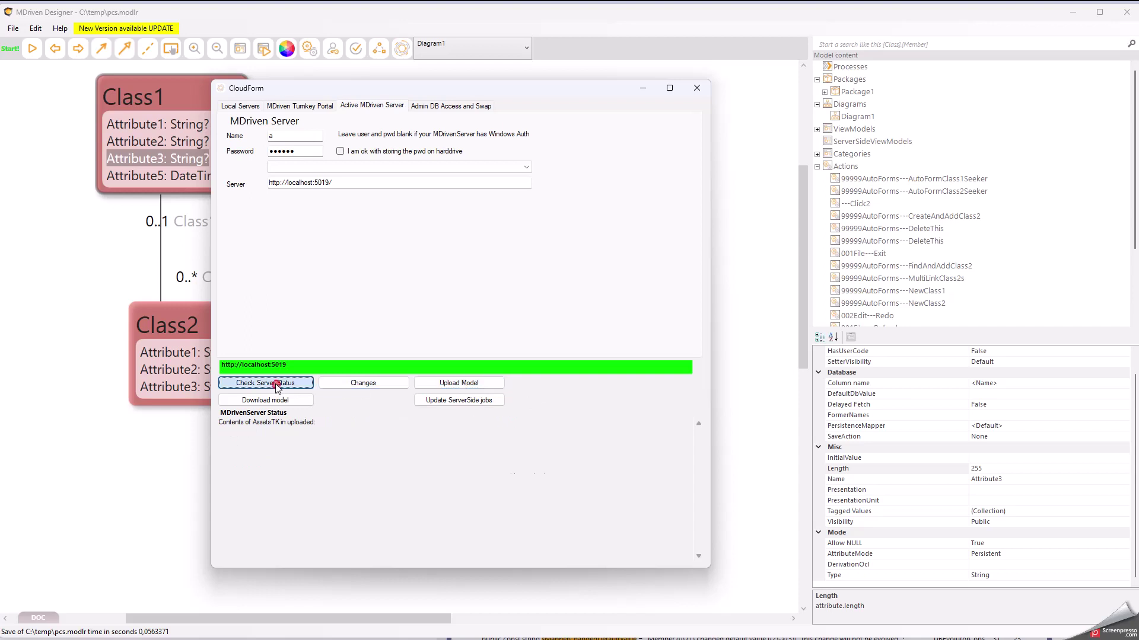
click(344, 481)
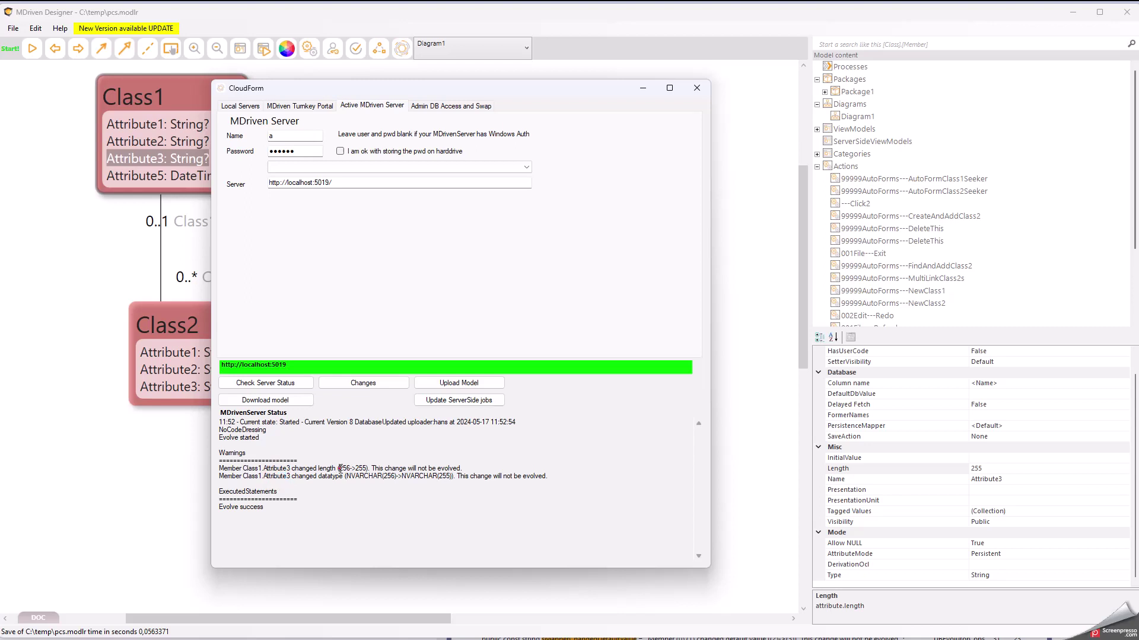
drag(338, 468, 351, 469)
drag(373, 476, 476, 469)
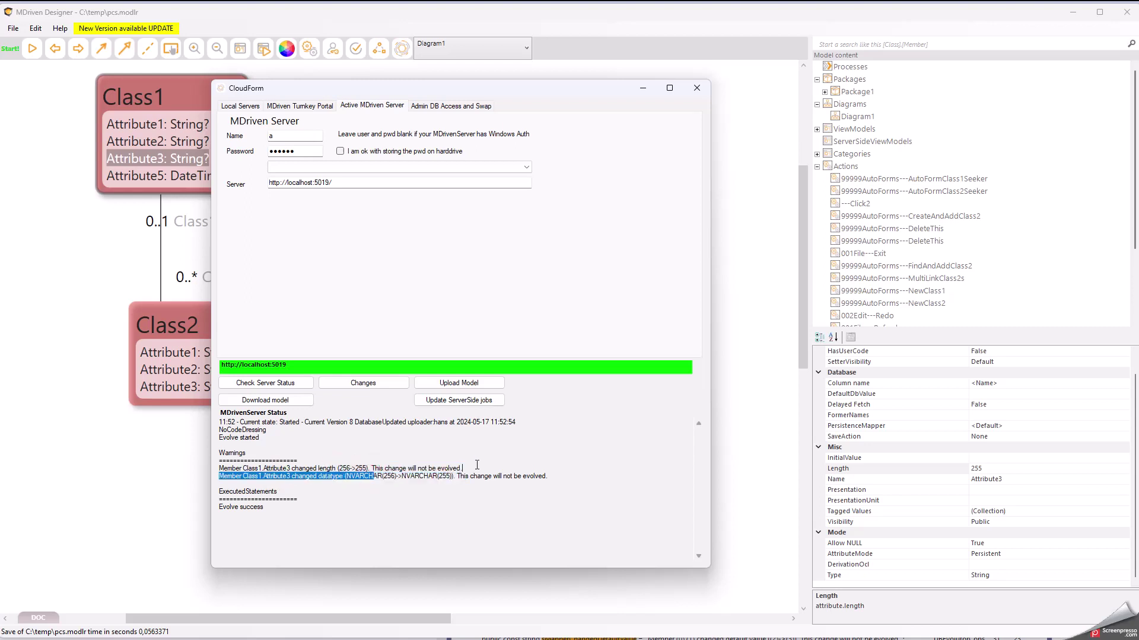
click(476, 468)
Return to the MDrivenServer admin page, rerun the Column Field Consistency Check and examine the entry about Attribute5.
key(alt+Tab)
key(Tab)
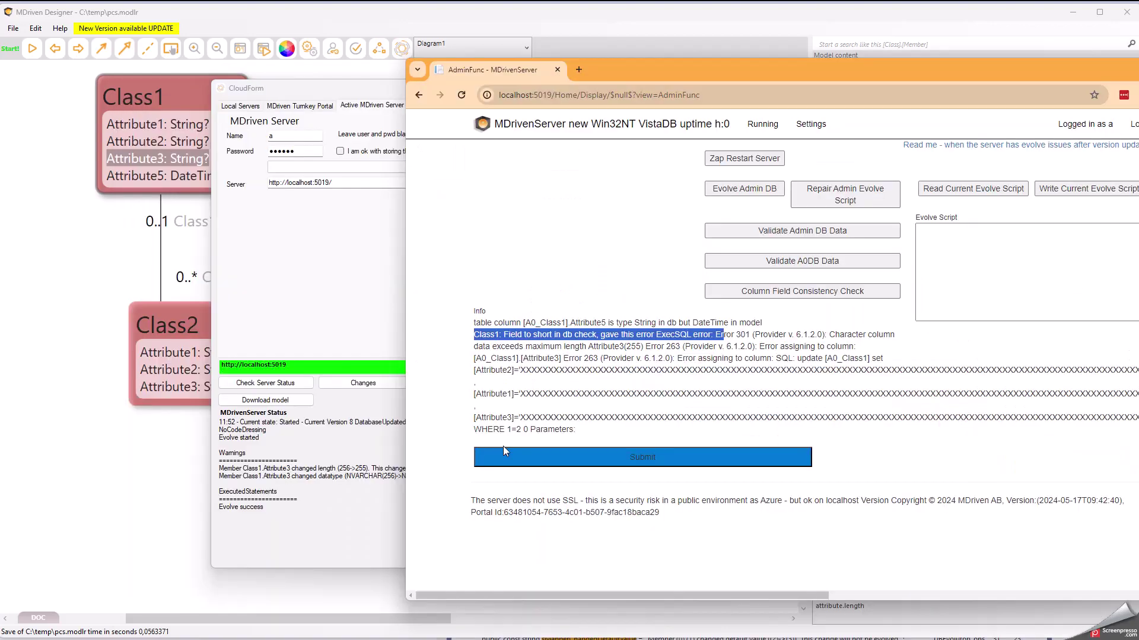
click(789, 292)
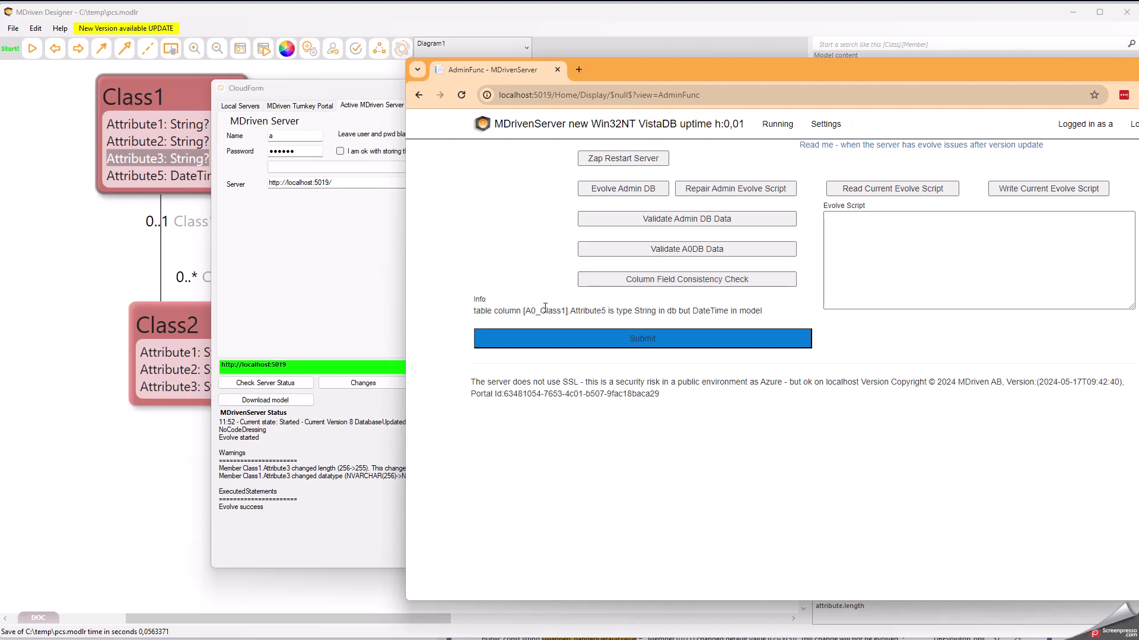
drag(569, 311, 607, 309)
double_click(638, 312)
drag(690, 311, 730, 310)
In MDriven Designer, rename Class1's Attribute5 to xAttribute5.
click(137, 177)
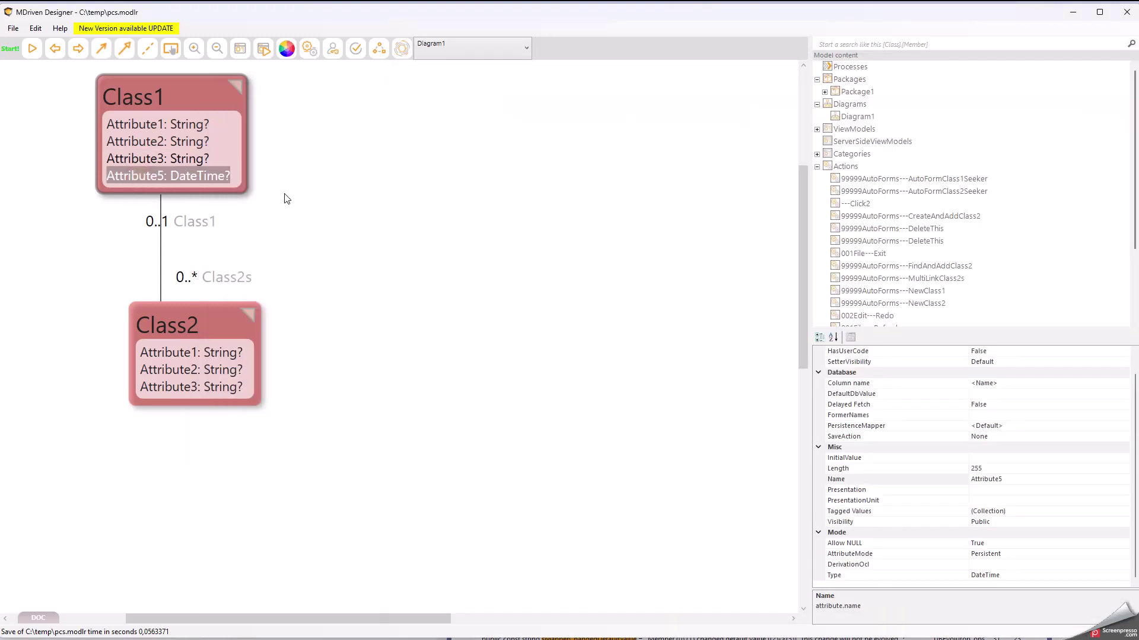
key(F2)
key(Home)
text(x)
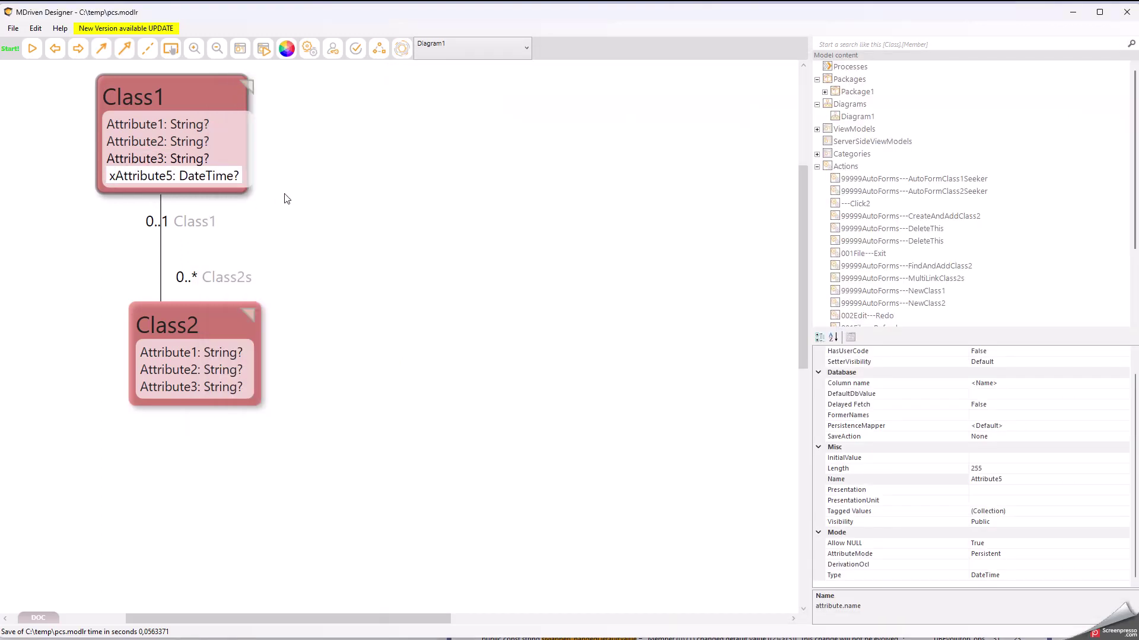
key(Return)
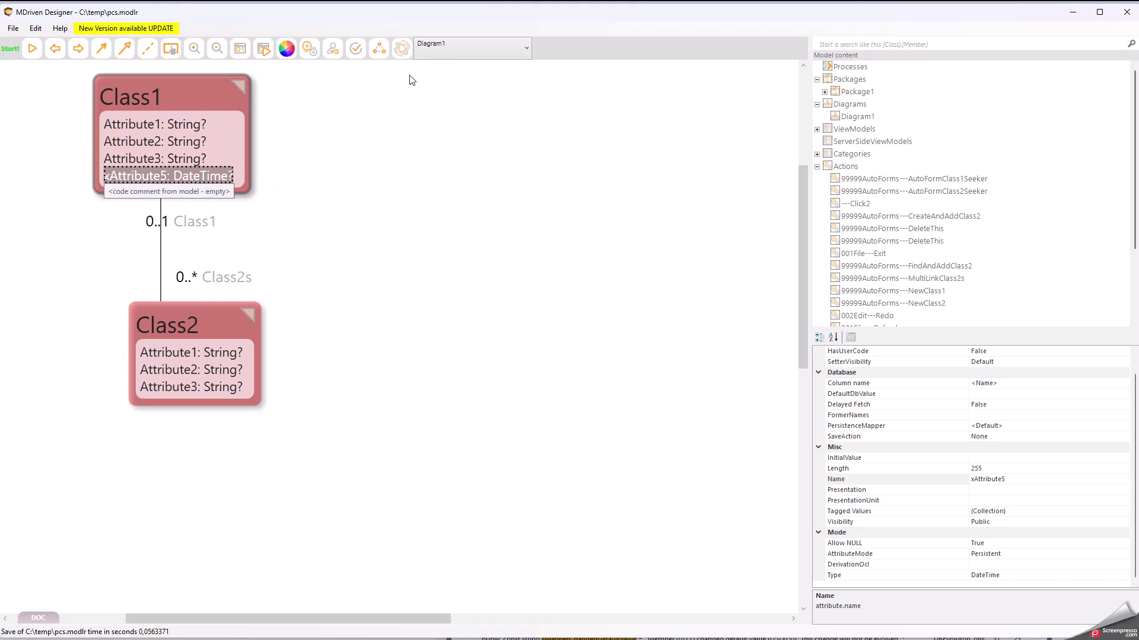
Upload the model with the renamed attribute to the MDriven Server and check how the database evolves.
click(401, 48)
click(482, 383)
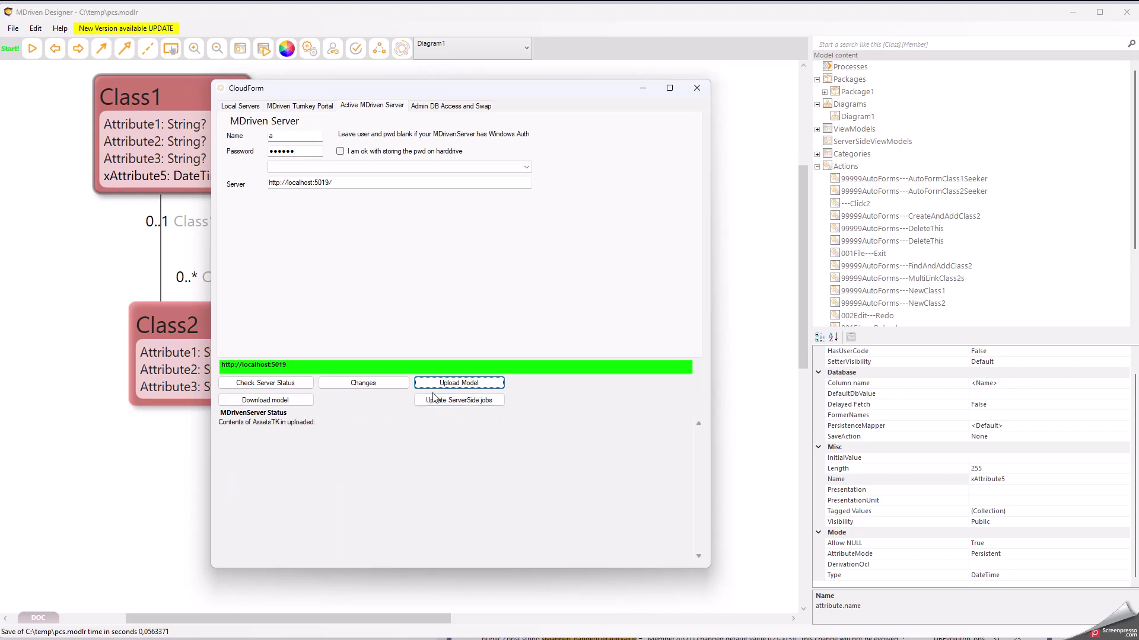
click(292, 384)
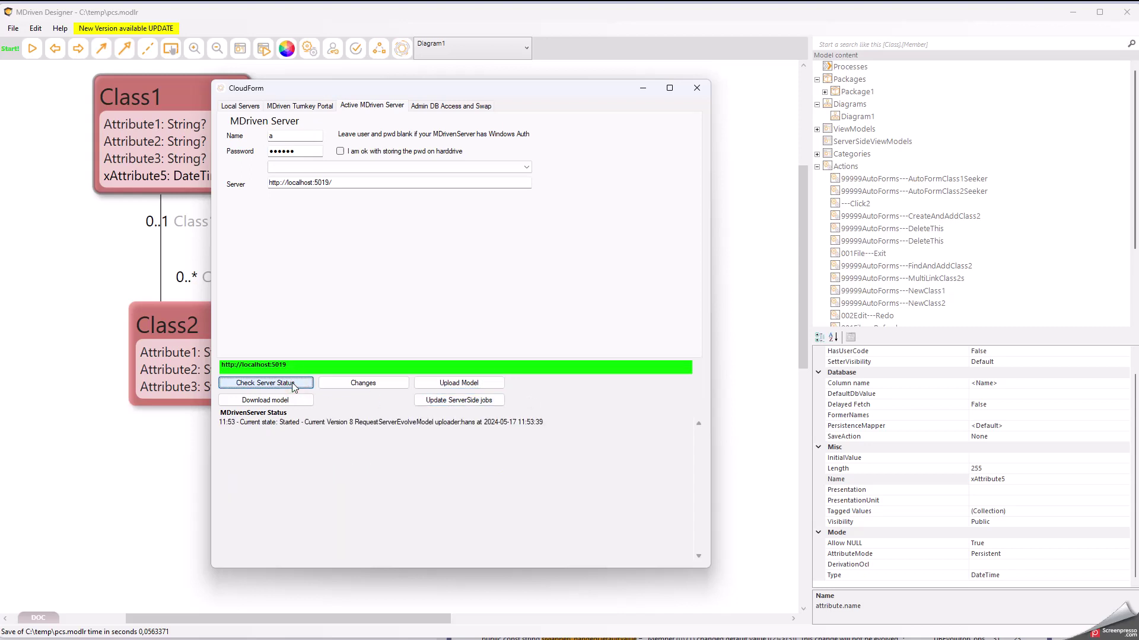
click(292, 384)
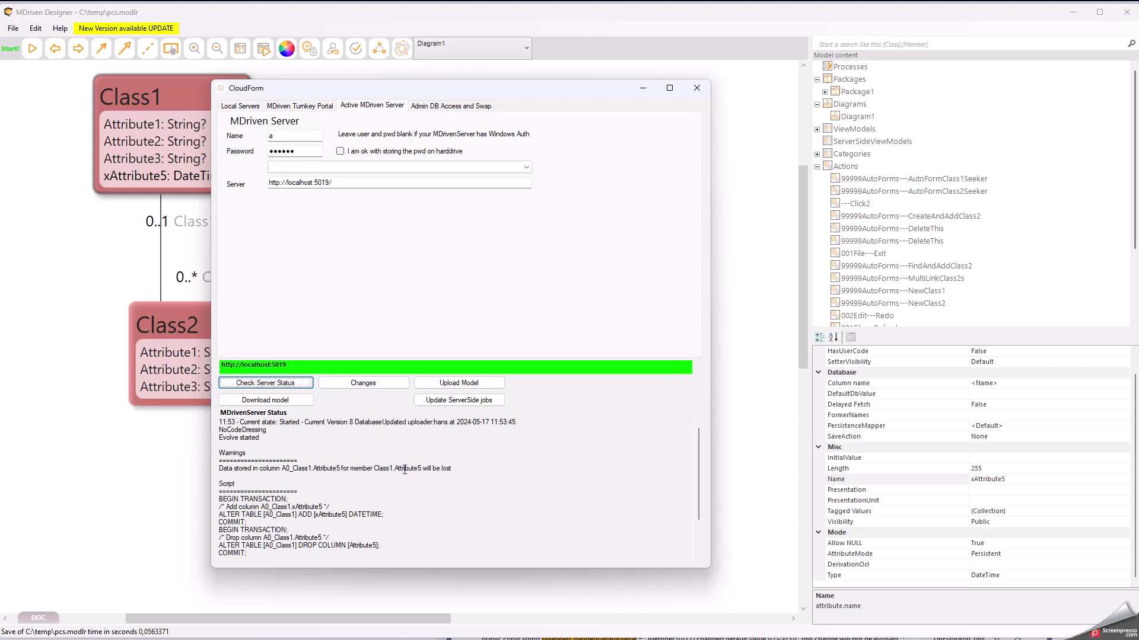
Examine the warning and the evolve script for Class1's renamed attribute in the server status.
drag(394, 469, 473, 468)
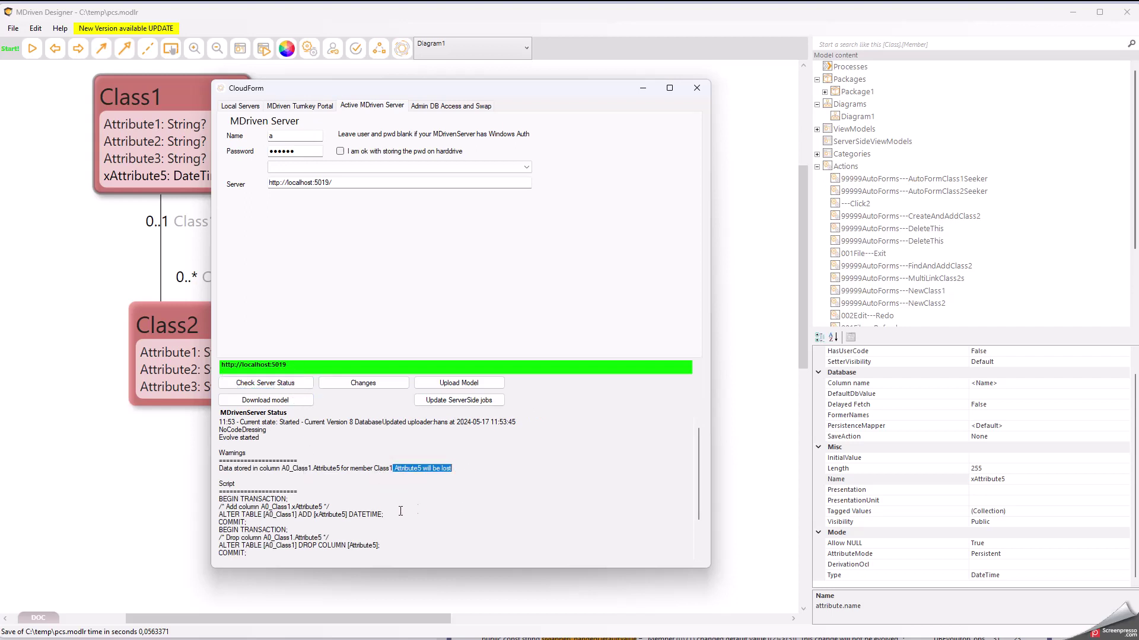
scroll(400, 512, down, 2)
scroll(379, 512, up, 2)
Switch to the MDrivenServer admin page in the browser, rerun the Column Field Consistency Check and read its result.
key(alt+Tab)
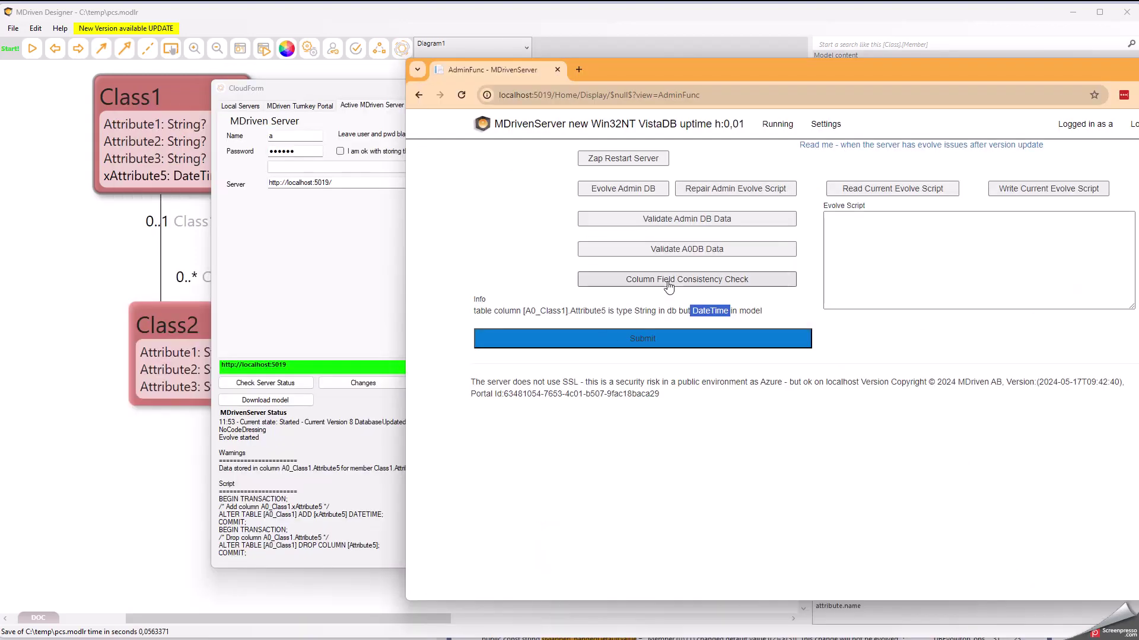
click(668, 287)
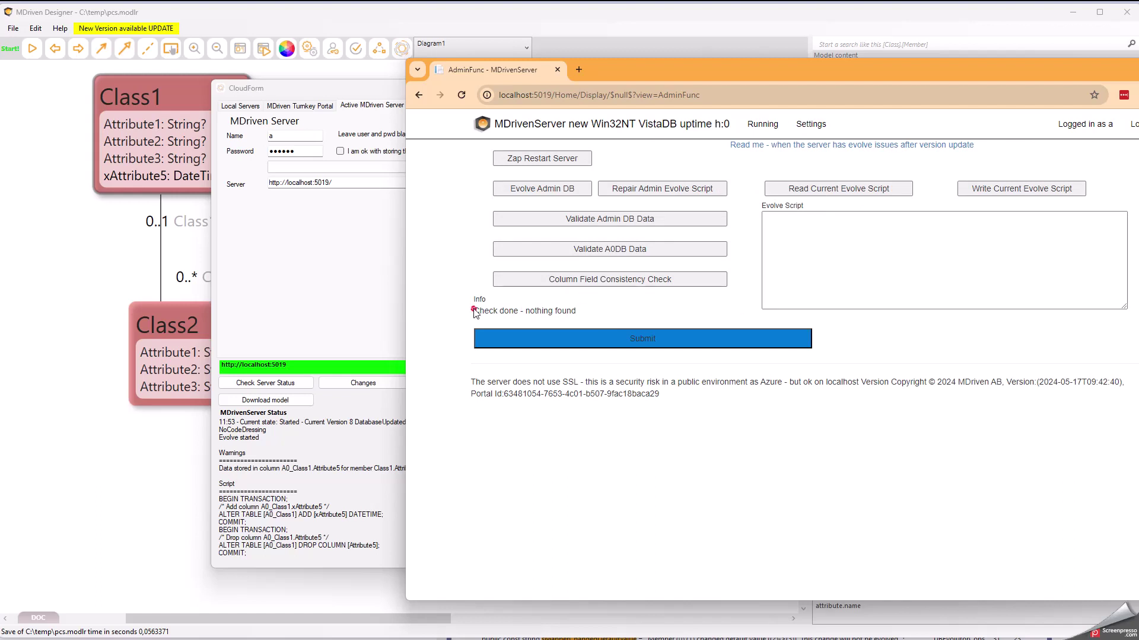
drag(472, 311, 578, 314)
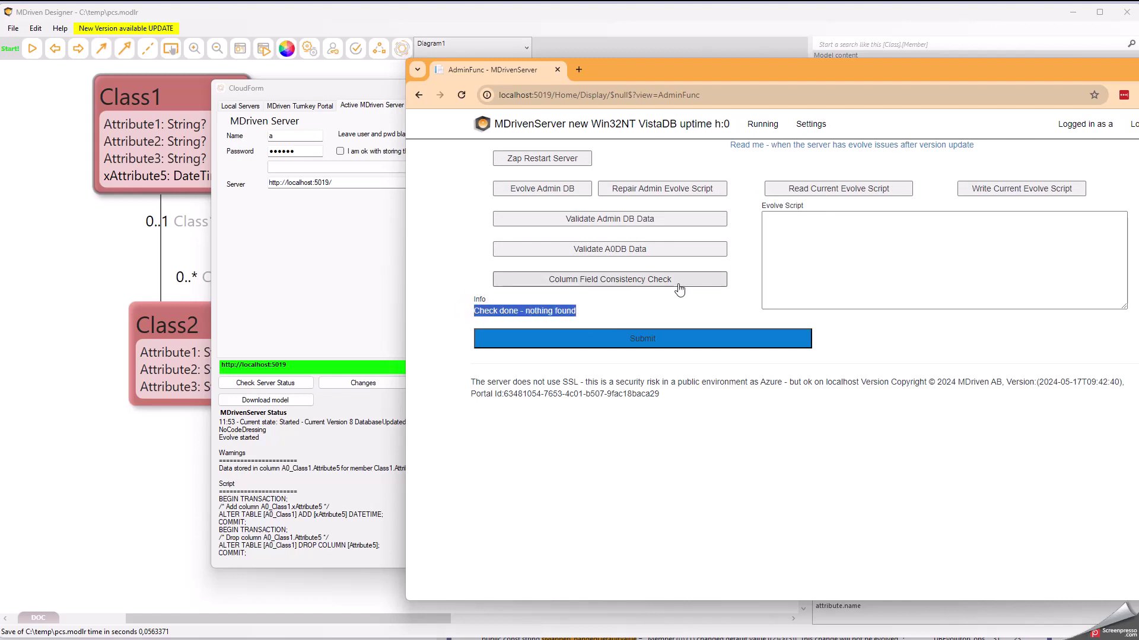
click(646, 304)
Switch to Notepad and review the listed consistency checks for type, null, not null and string length.
key(alt+Tab)
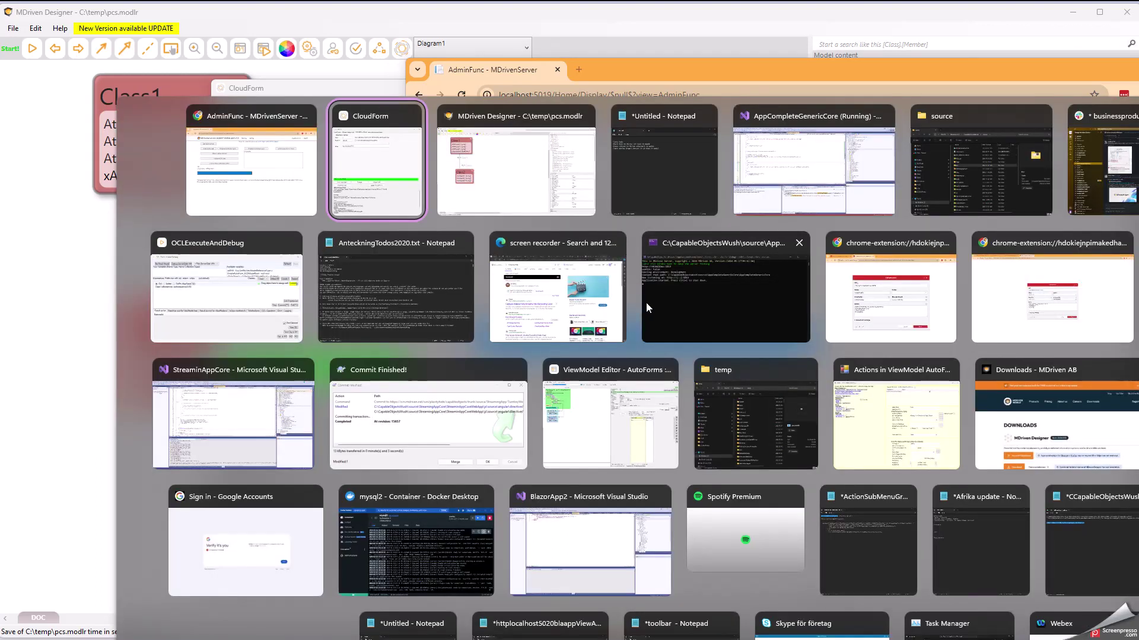
key(alt+Tab)
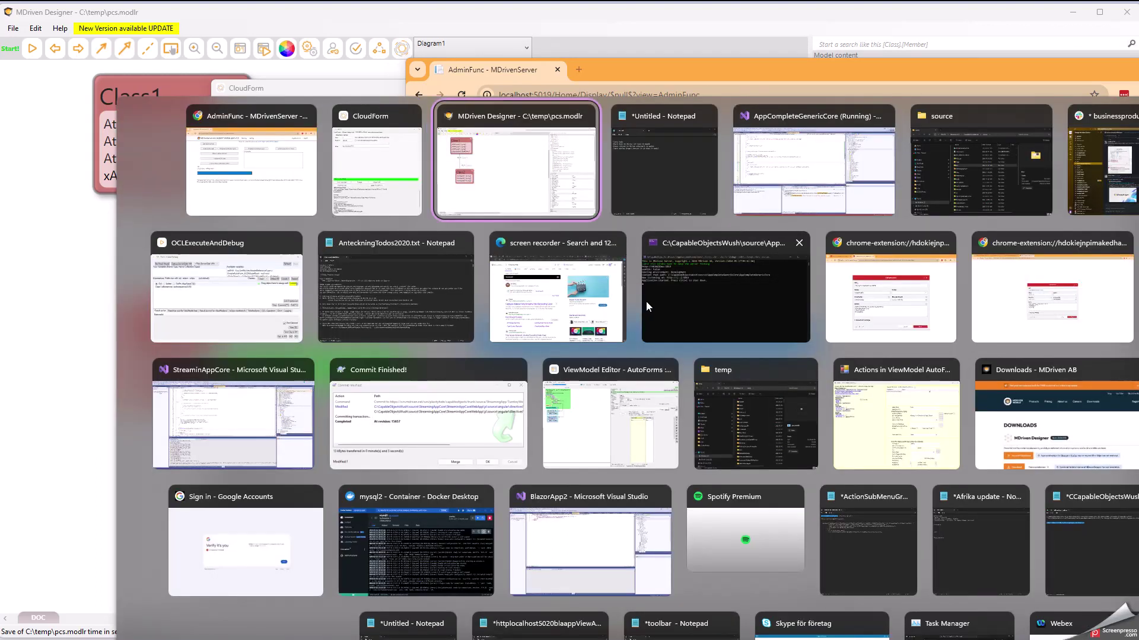
key(alt+Tab)
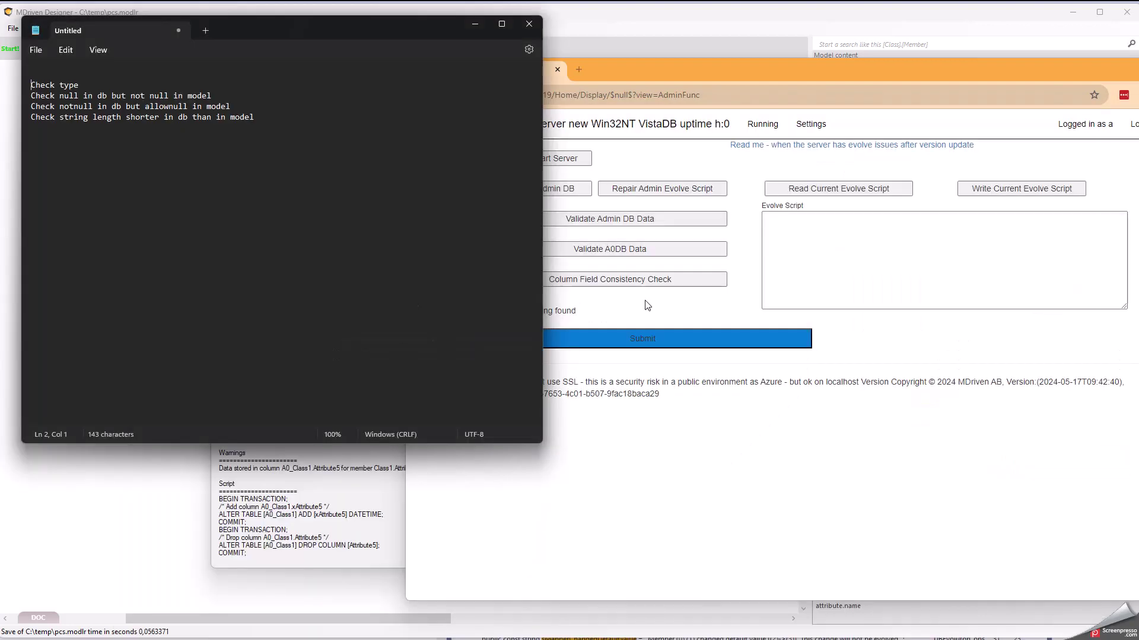
triple_click(24, 86)
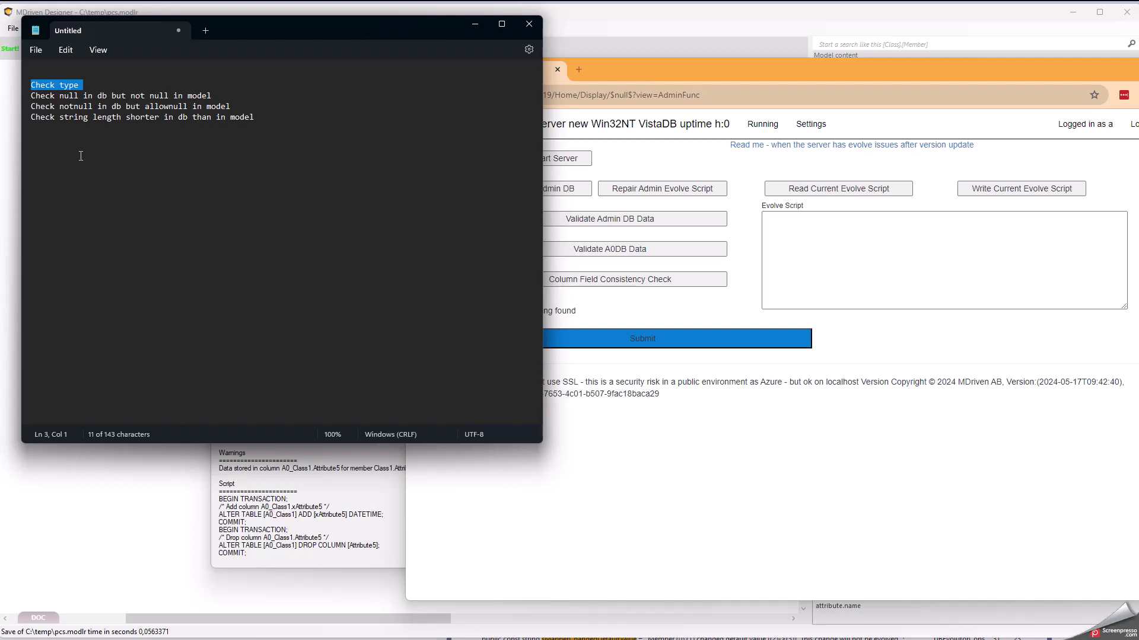
click(62, 101)
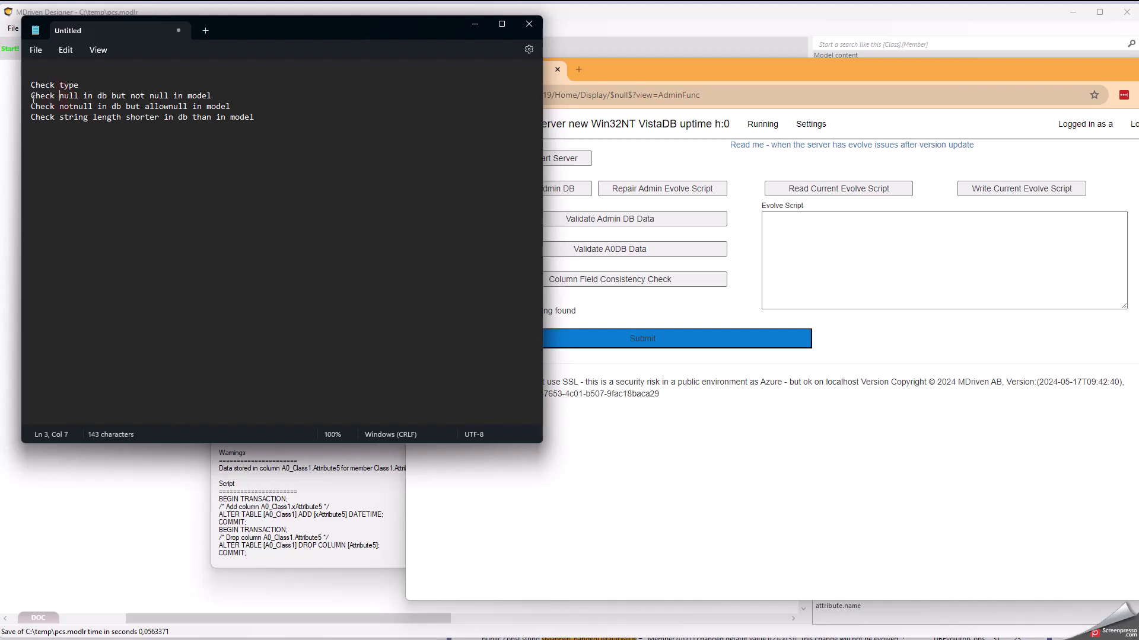
drag(30, 96, 218, 100)
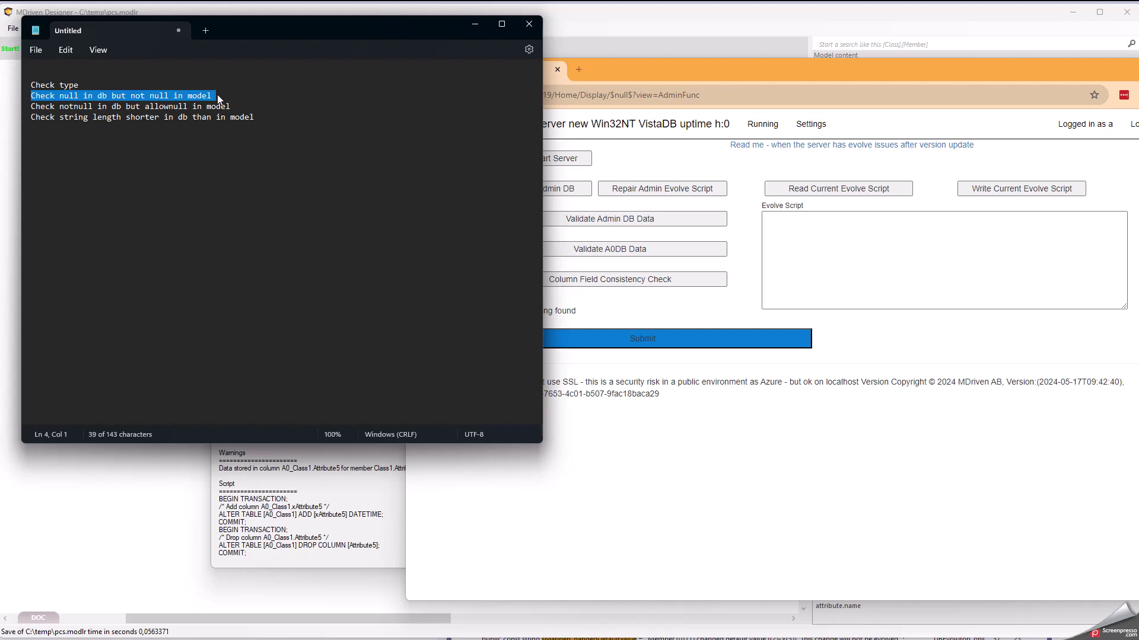
click(117, 95)
drag(135, 95, 220, 96)
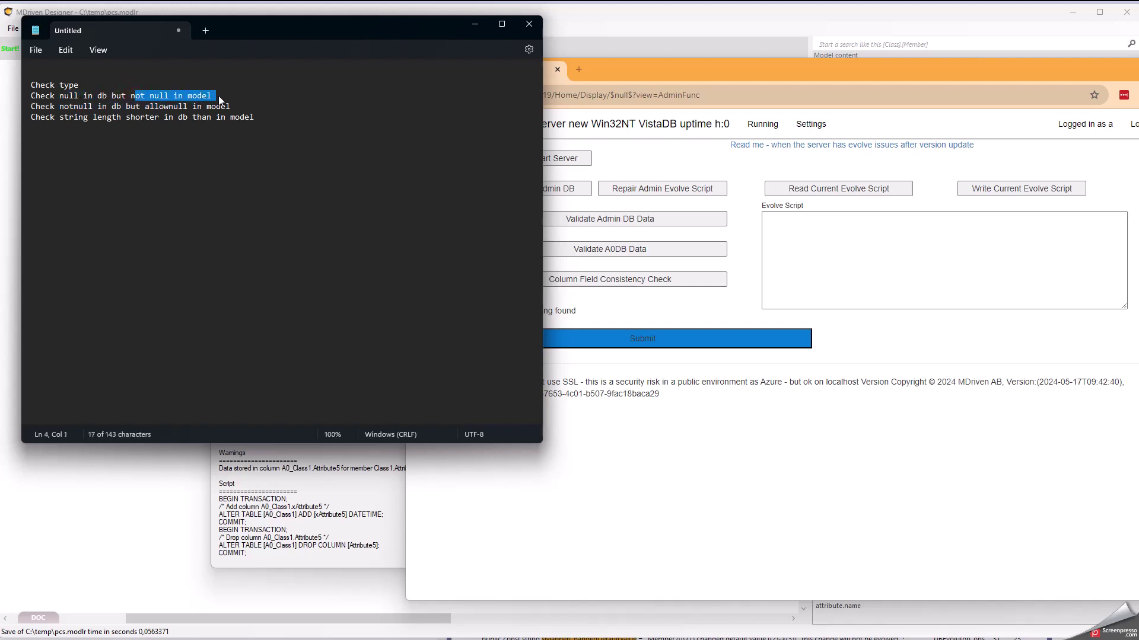
click(220, 96)
triple_click(27, 110)
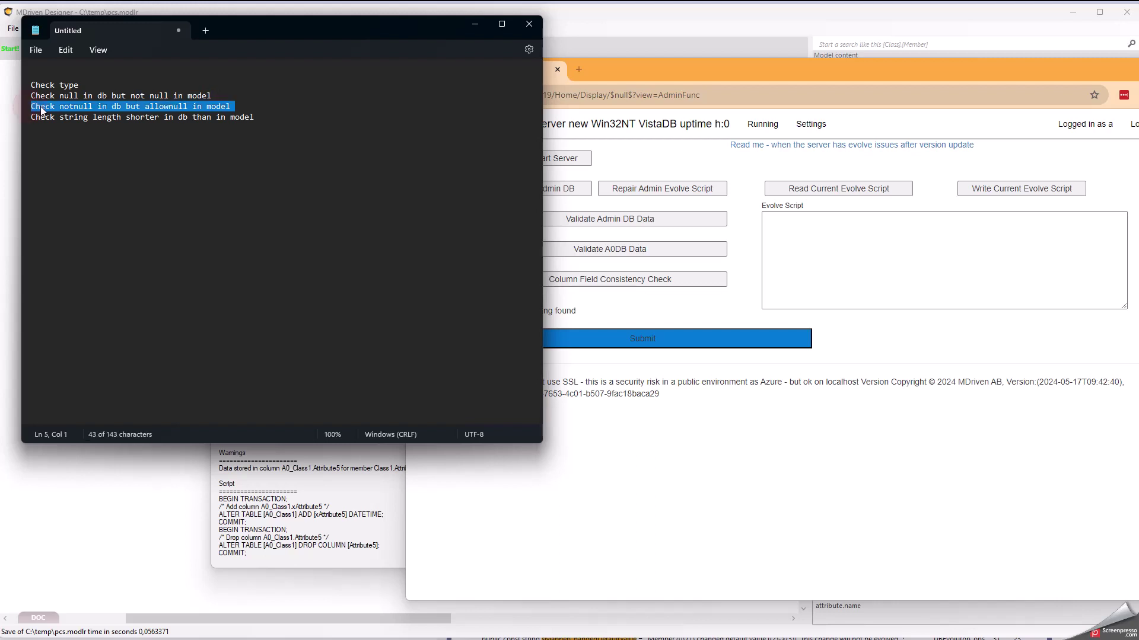
click(40, 109)
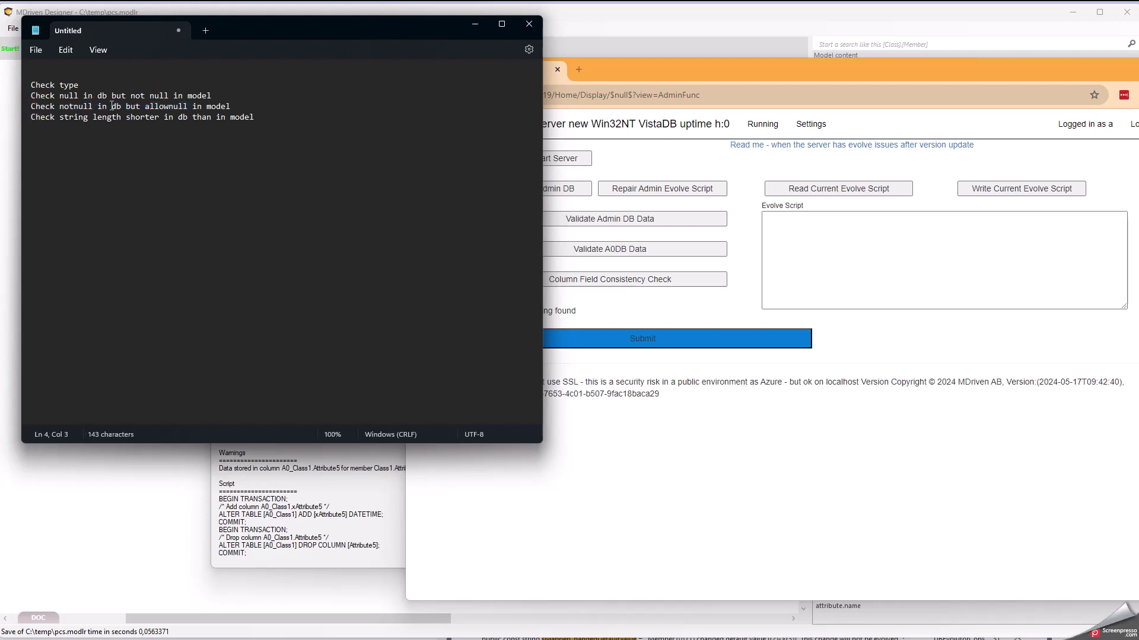
drag(125, 108, 239, 105)
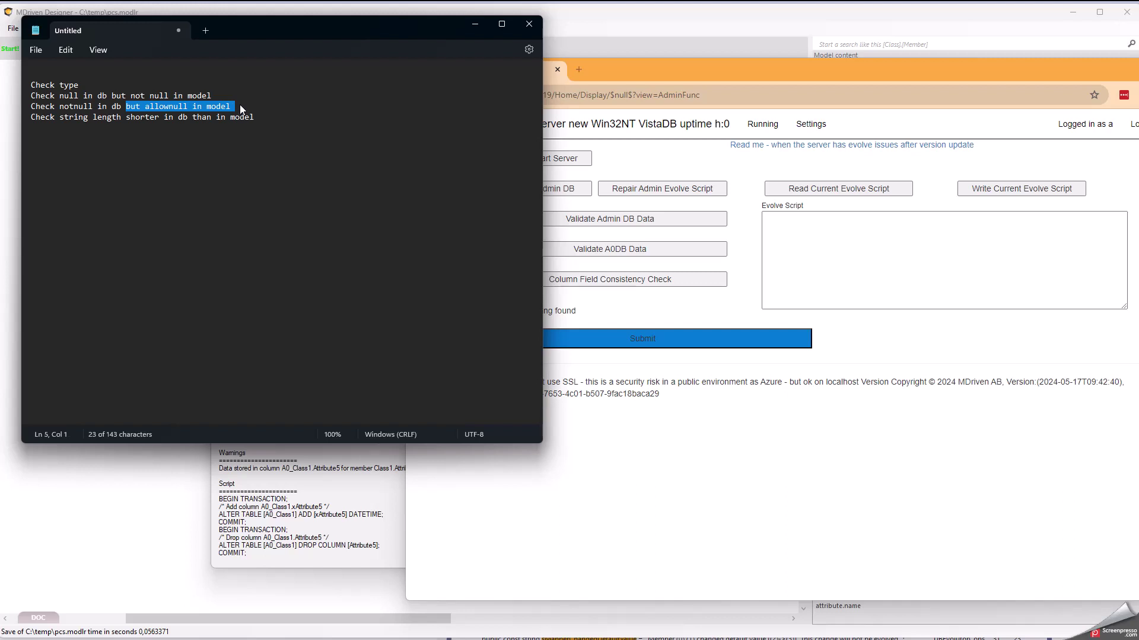
drag(30, 116, 103, 119)
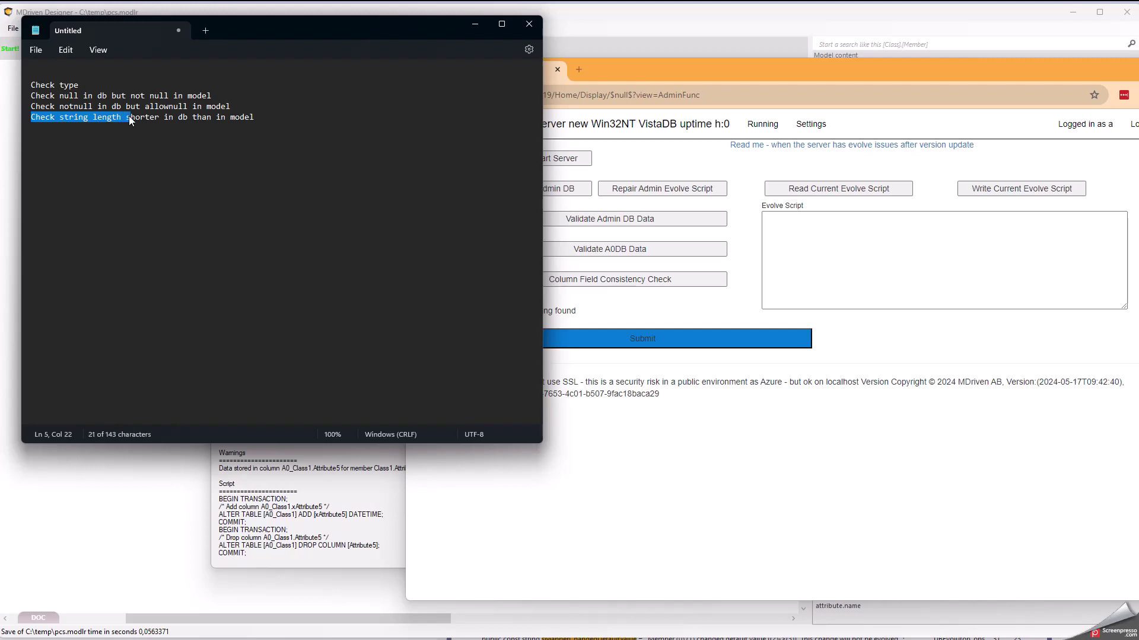
drag(129, 116, 262, 117)
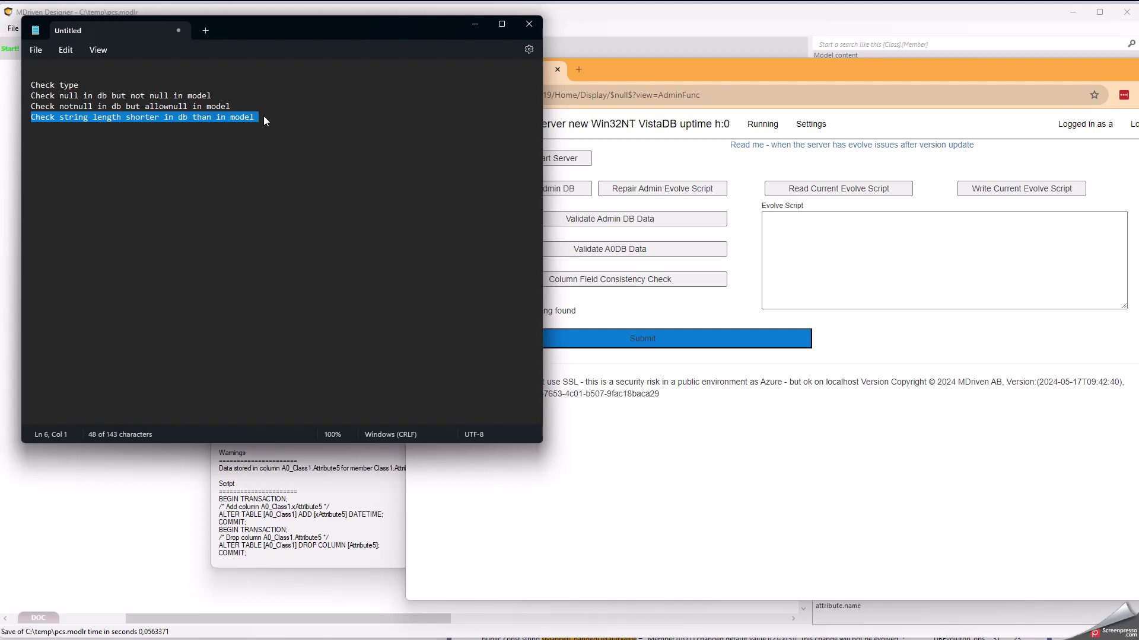
click(263, 116)
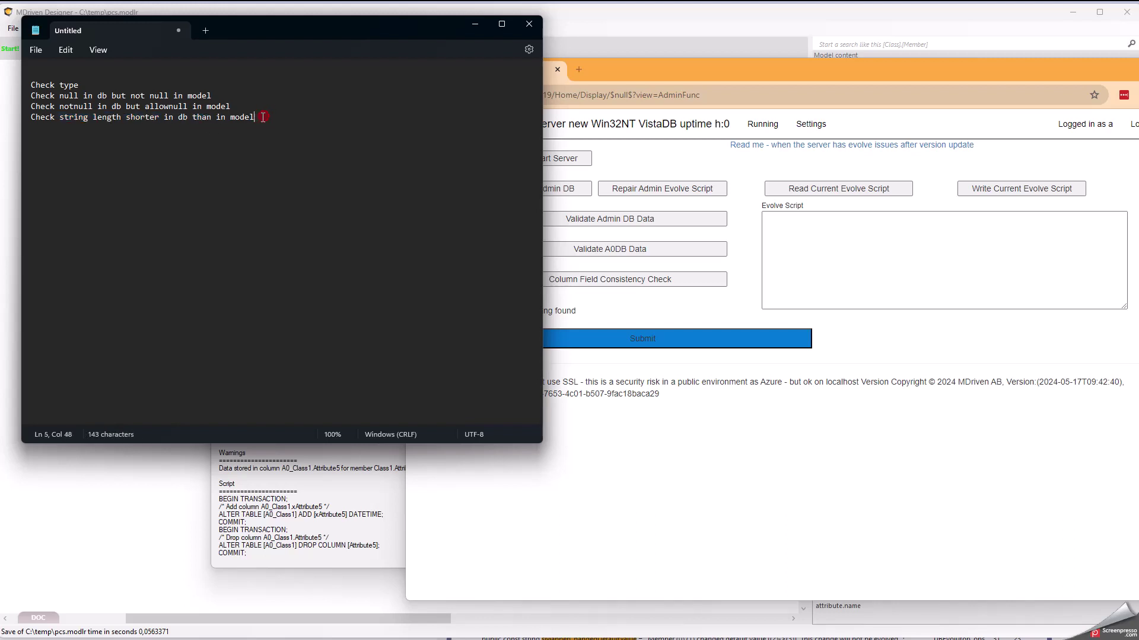
double_click(133, 116)
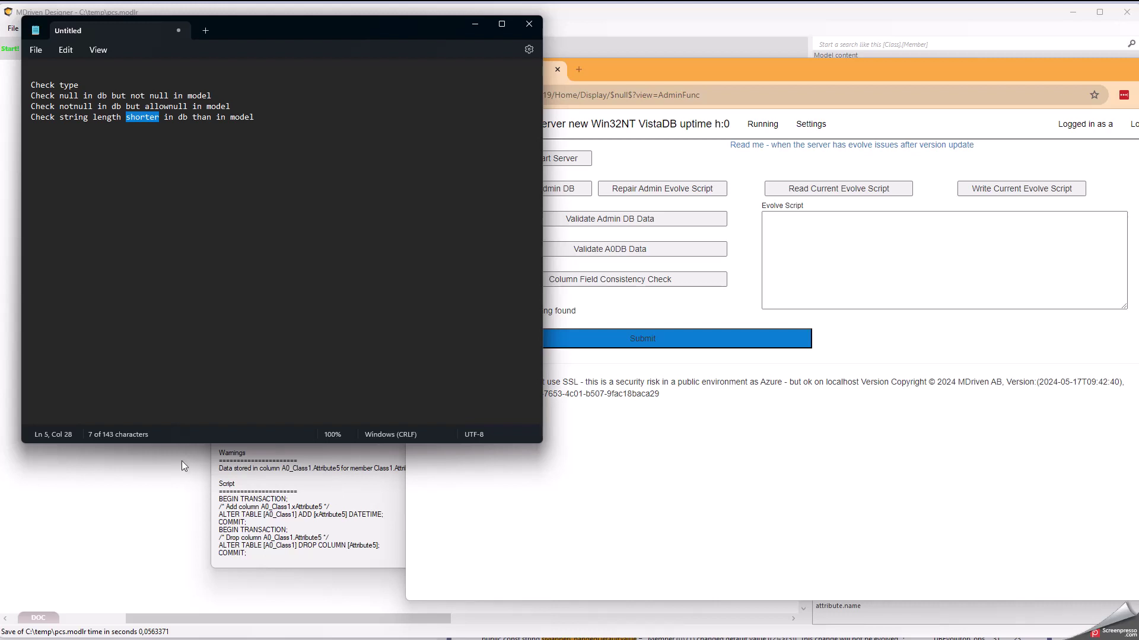
In MDriven Designer, set the length of Class2's Attribute2 to 500.
click(159, 462)
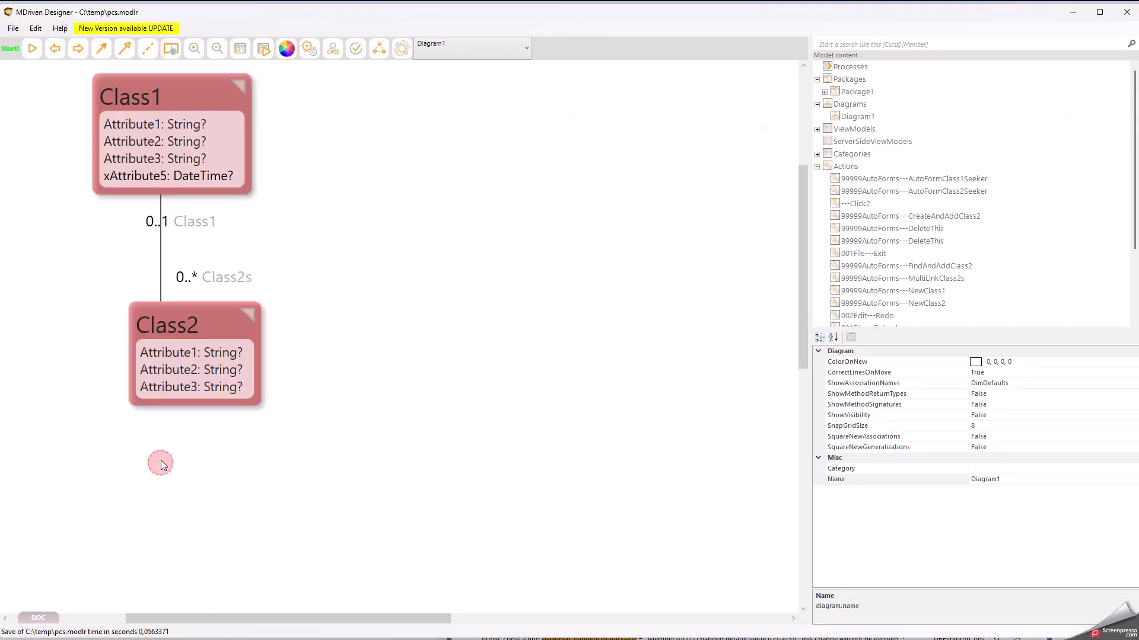
click(185, 144)
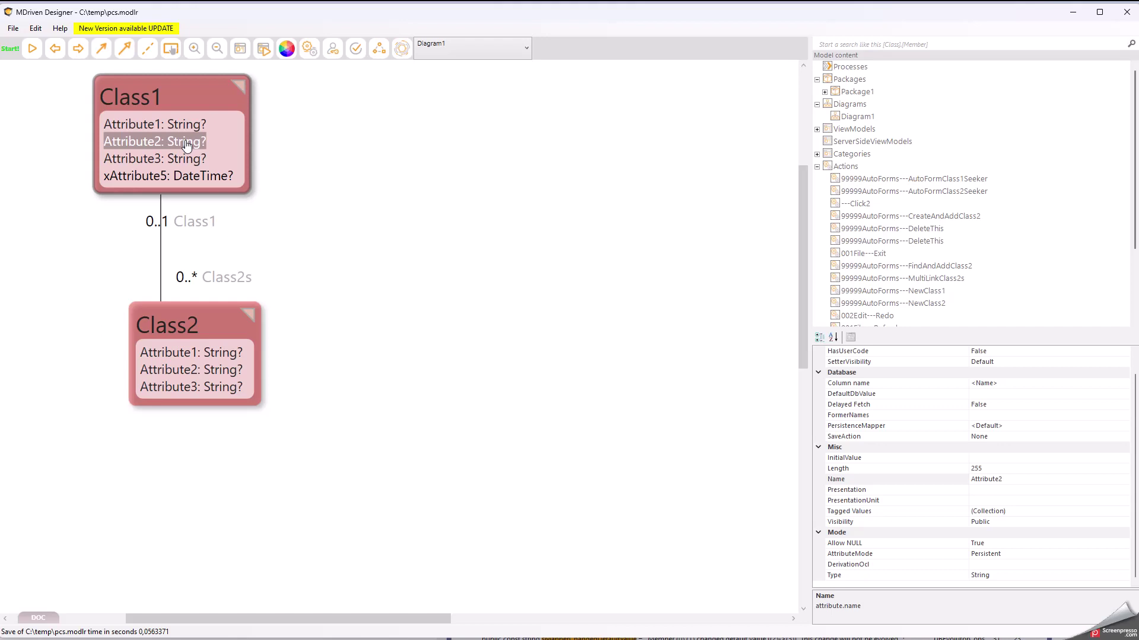
click(226, 372)
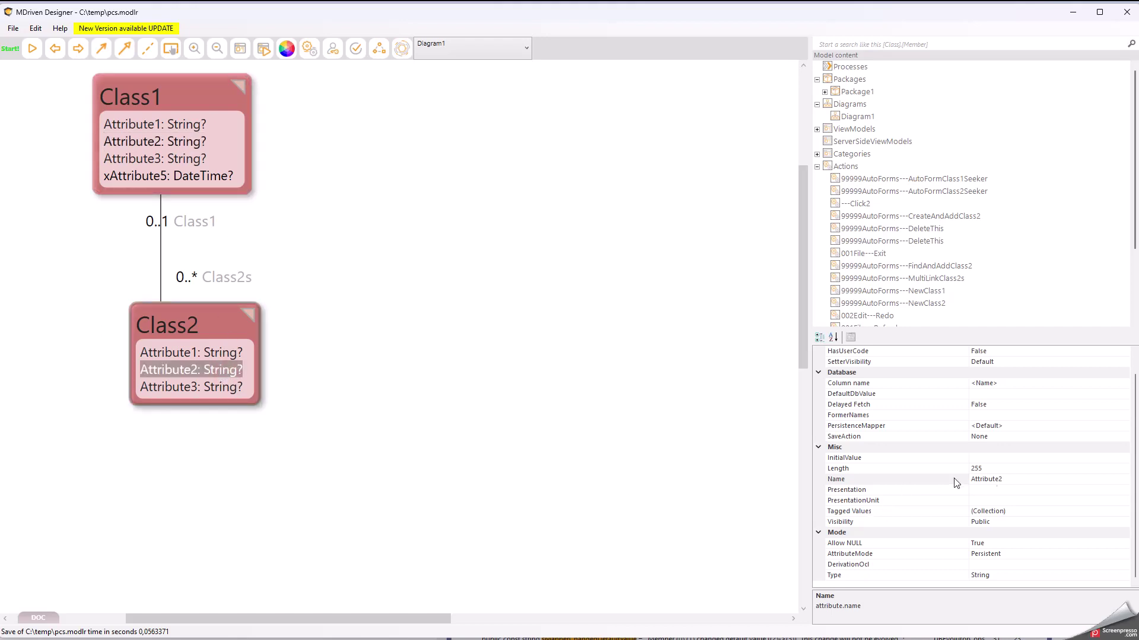
click(995, 468)
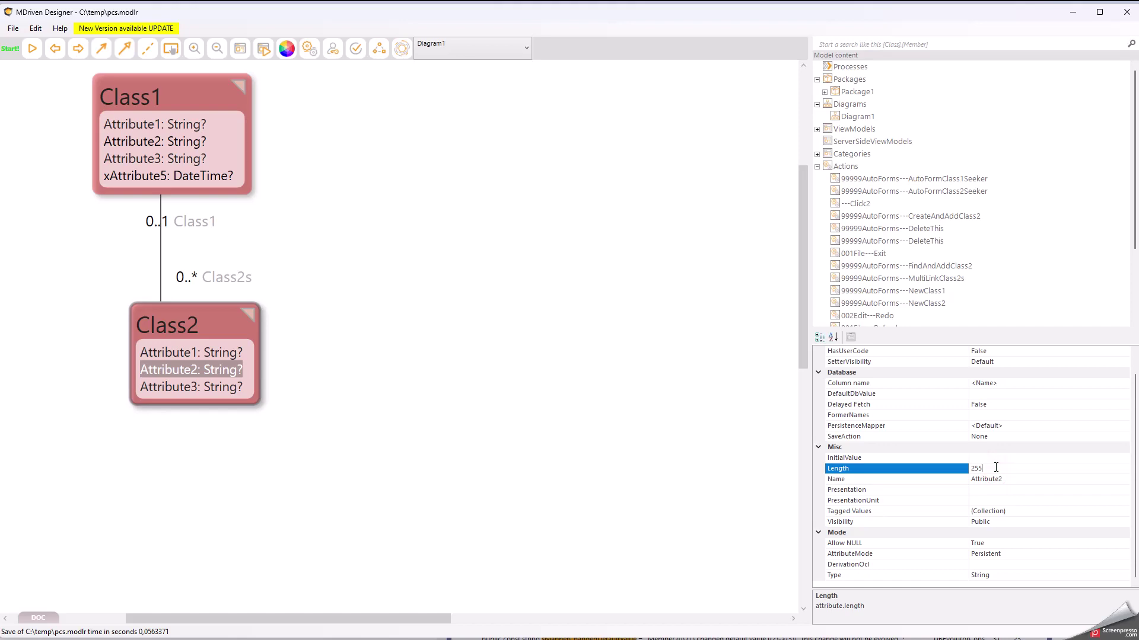
double_click(996, 468)
text(500)
Upload the model with Class2's changed Attribute2 to the MDriven Server and refresh the server status.
click(407, 52)
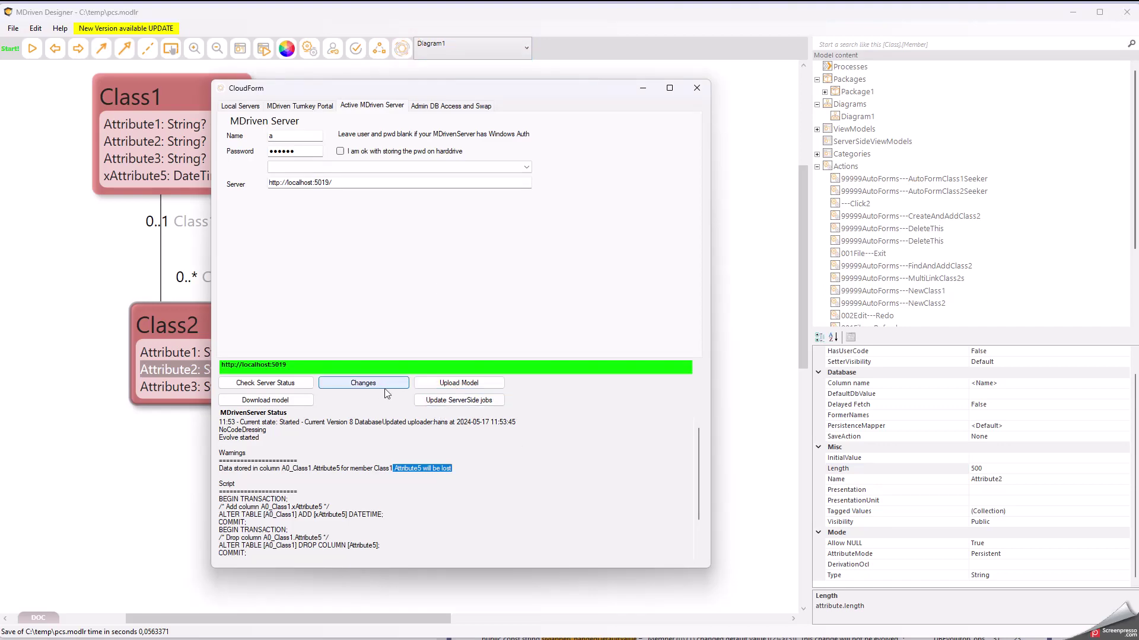
click(478, 384)
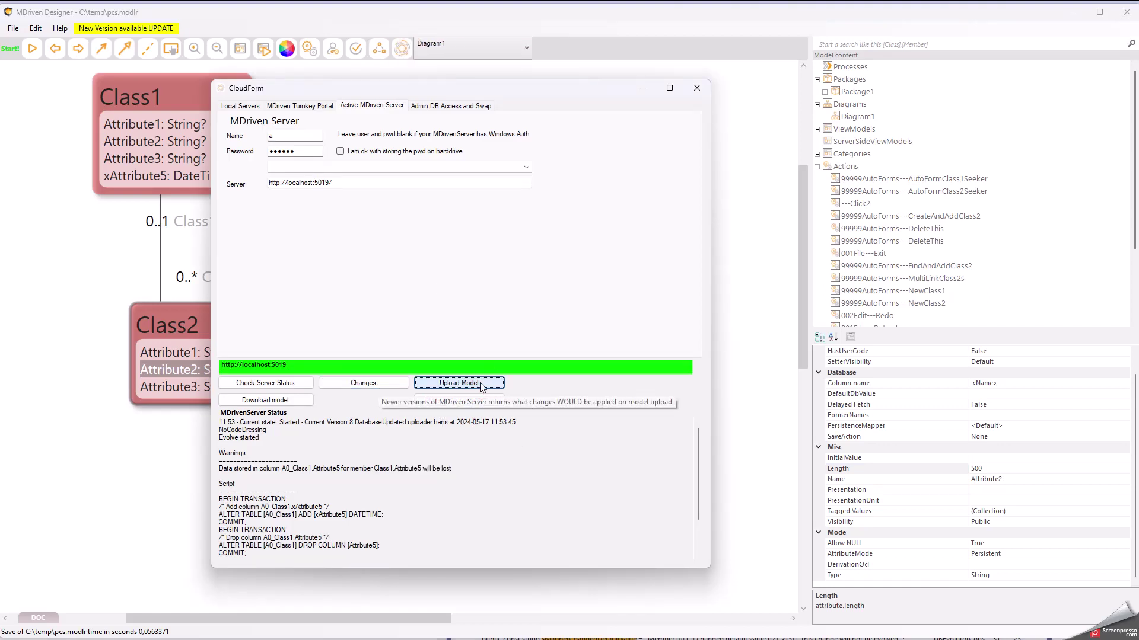
click(273, 384)
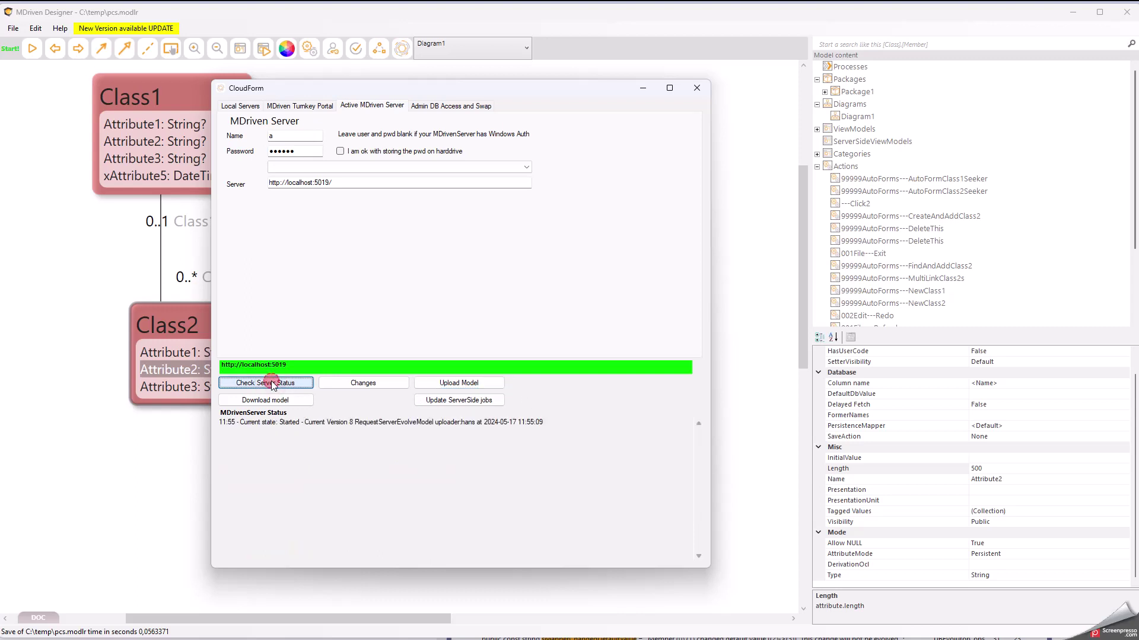
click(272, 384)
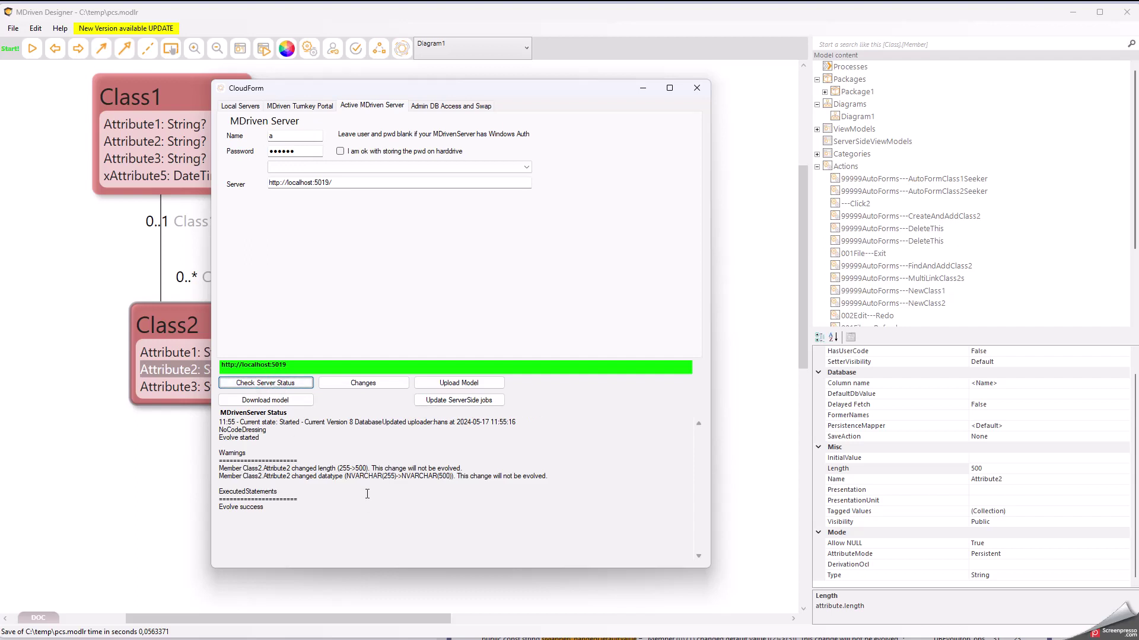
Examine the evolve warnings about the length and datatype of Class2's Attribute2.
drag(336, 469, 449, 472)
click(400, 469)
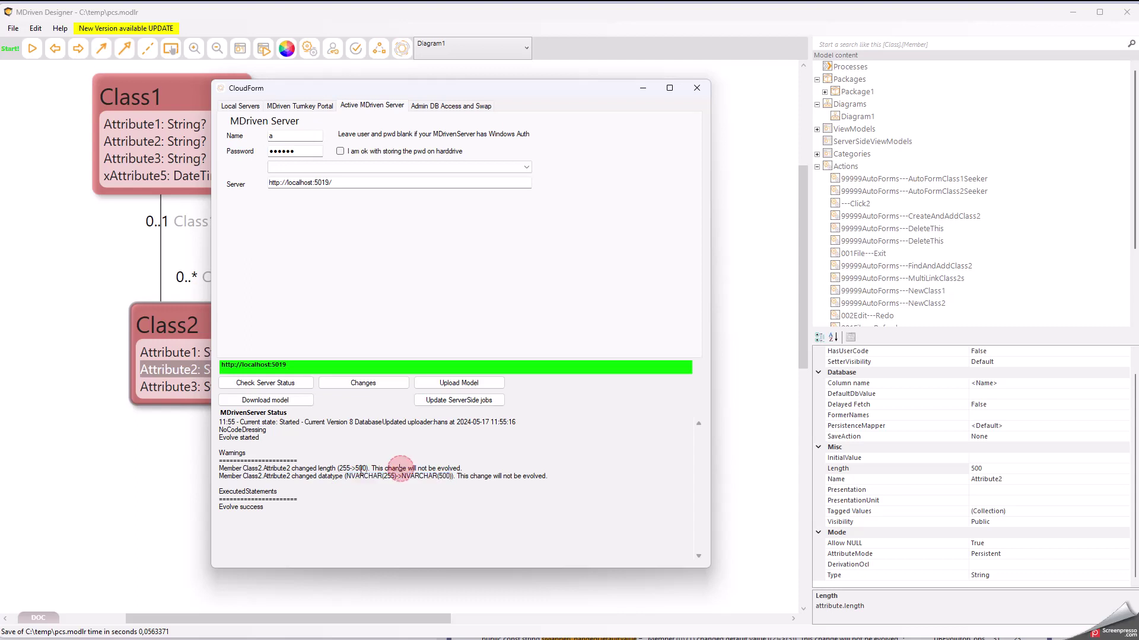
drag(338, 469, 368, 468)
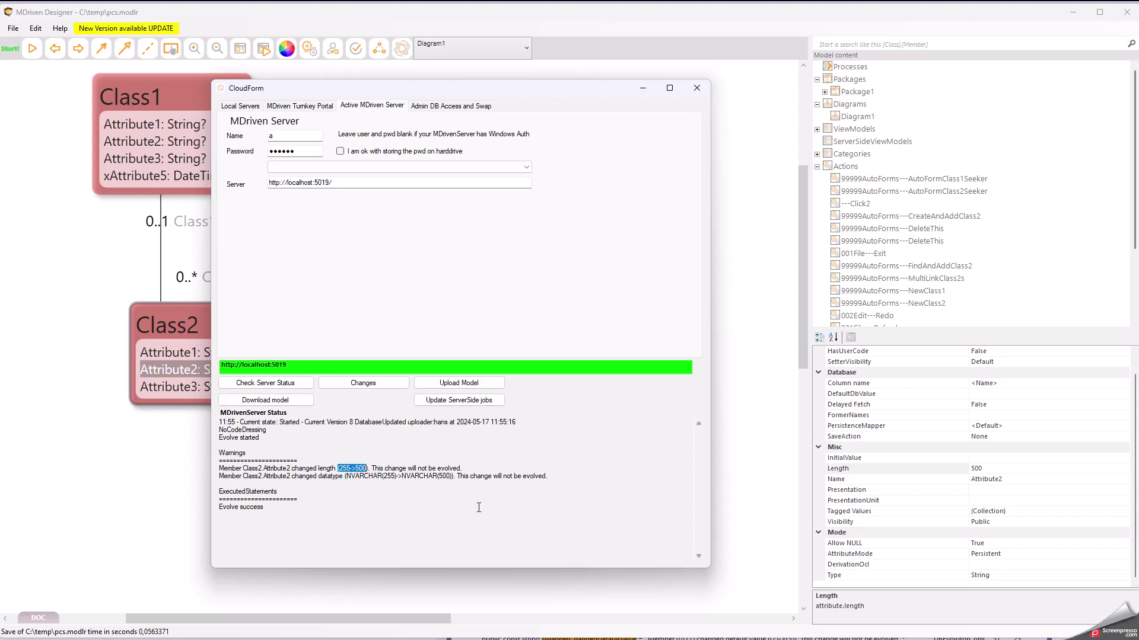
drag(422, 468, 466, 475)
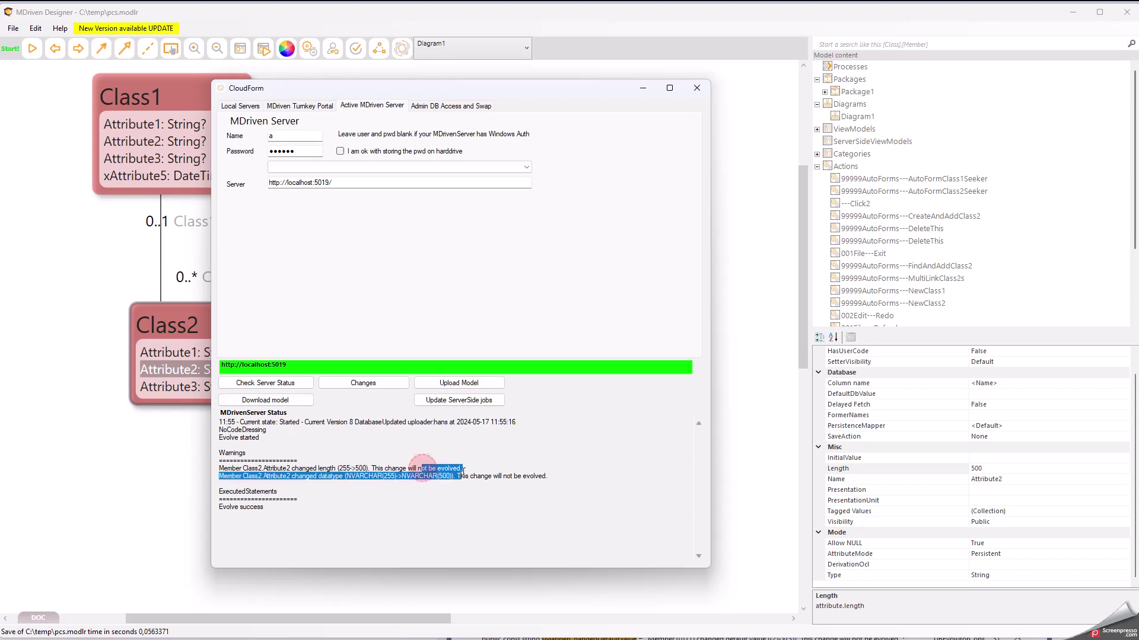
Go back to the MDrivenServer admin page and repeat the Column Field Consistency Check for the changed Attribute2 length.
key(alt+Tab)
key(alt+Tab)
key(alt+Tab)
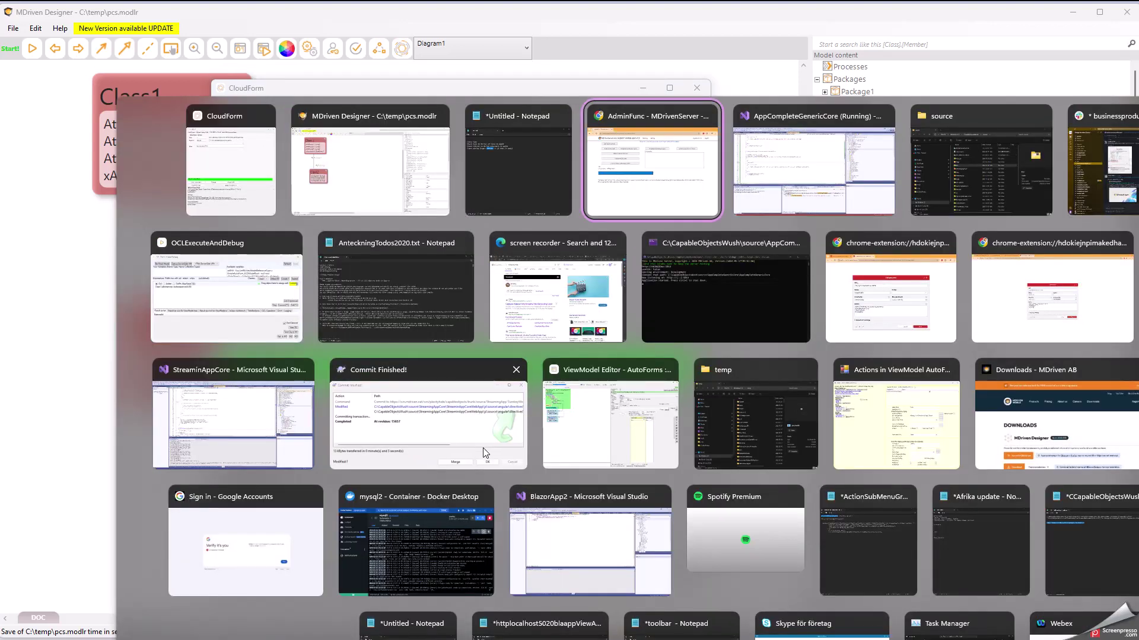
click(630, 281)
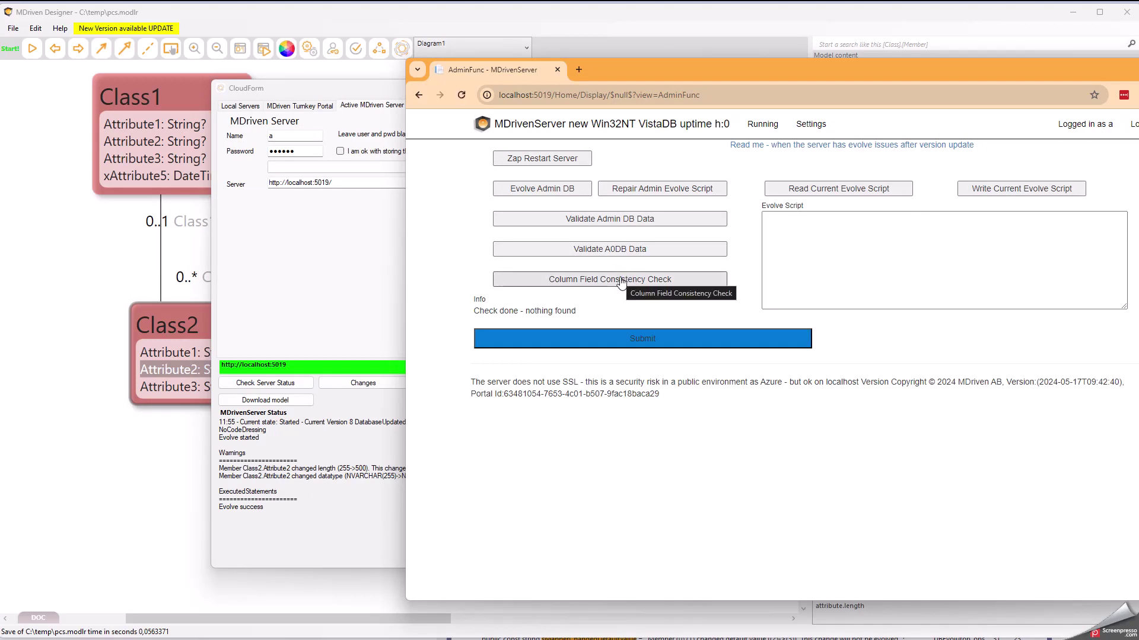
click(621, 283)
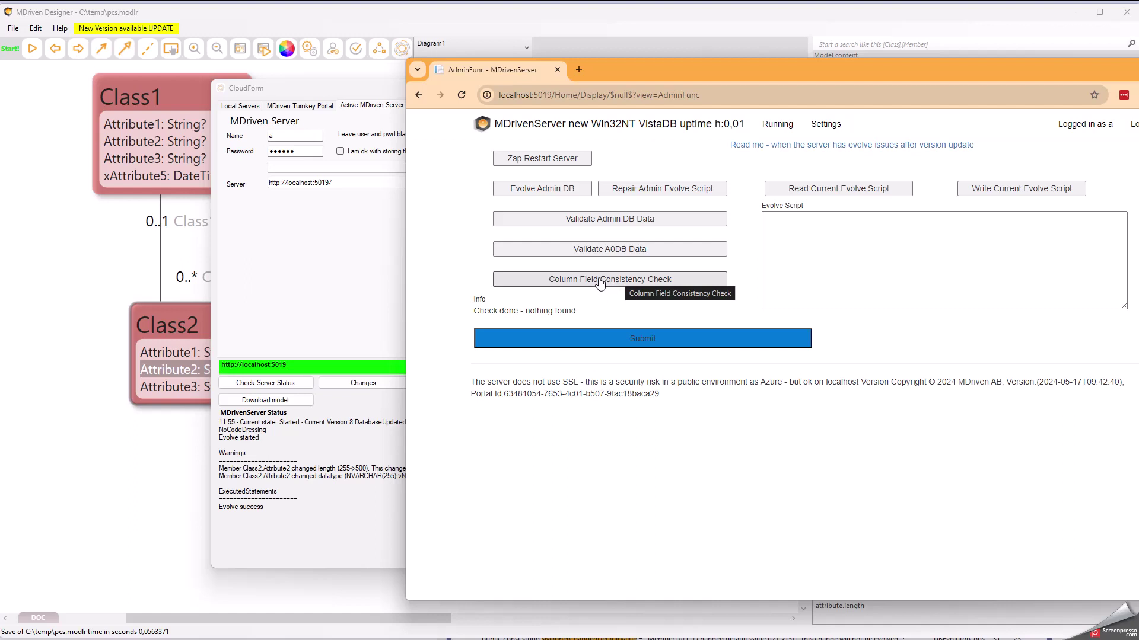
click(600, 282)
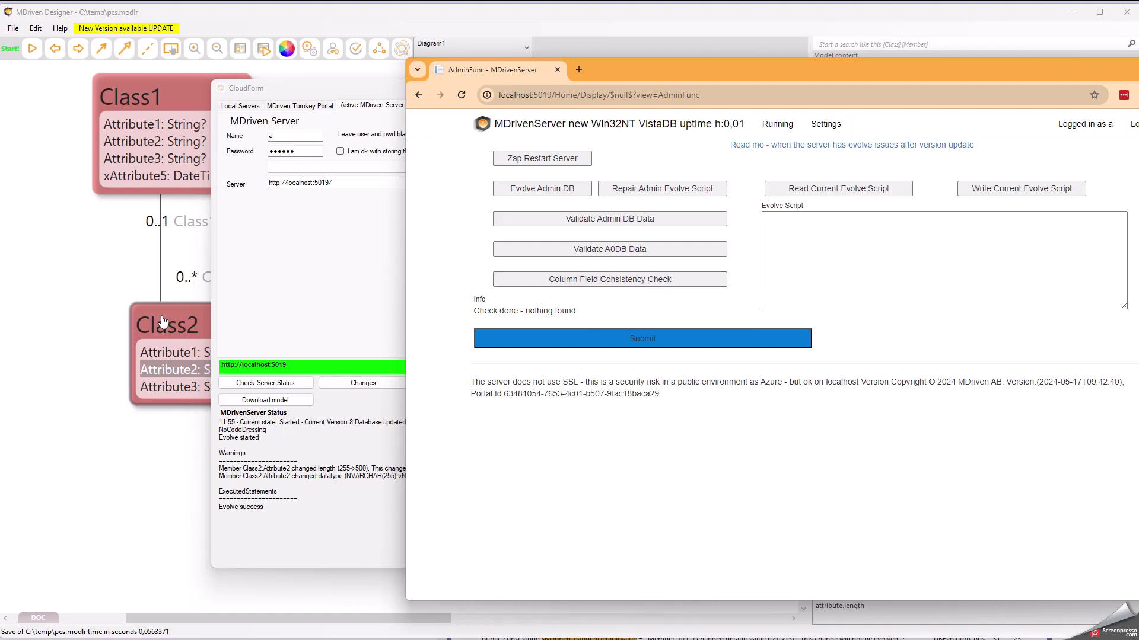
In MDriven Designer, open the System prototyper and start the system with MDriven Server persistence.
click(97, 261)
click(32, 50)
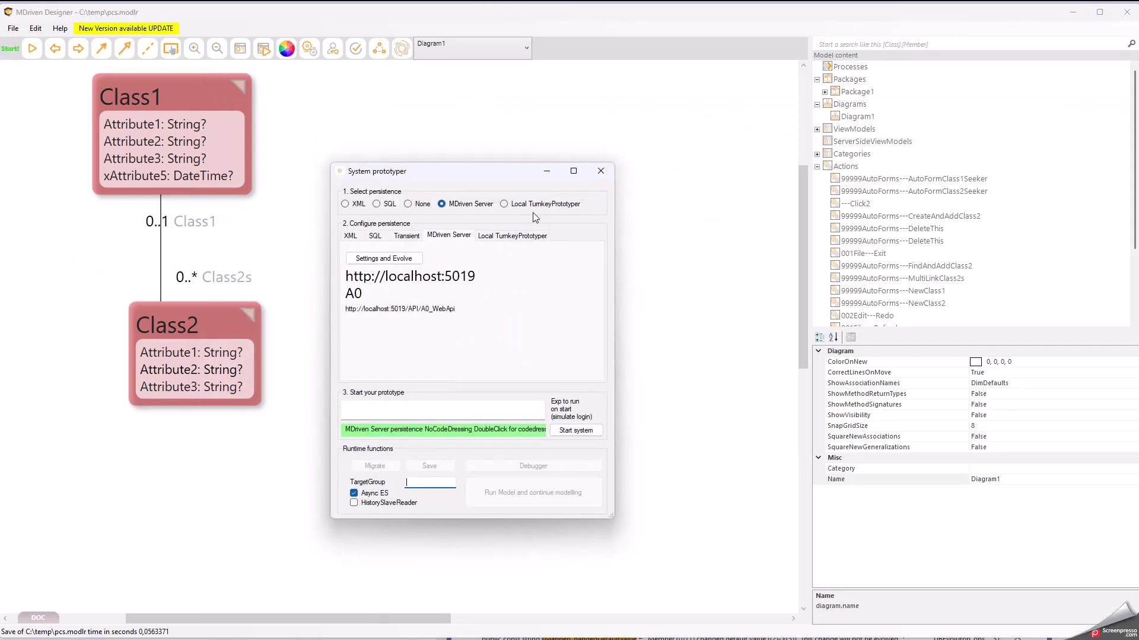
click(575, 431)
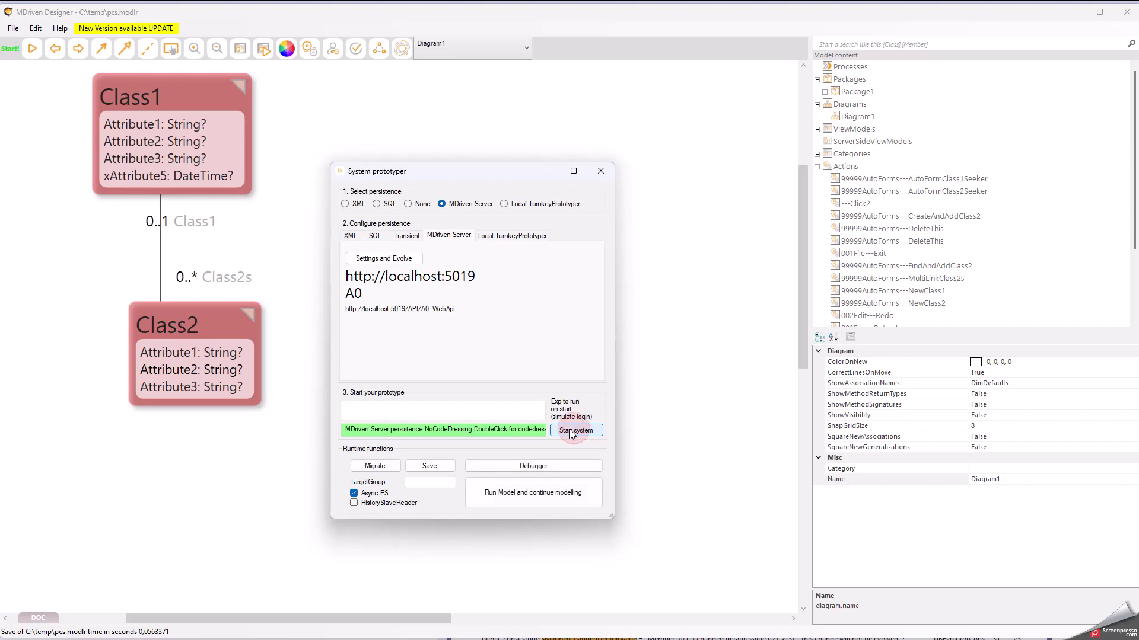
Open the debugger for the running system and bring up a seeker for Class2.
click(549, 467)
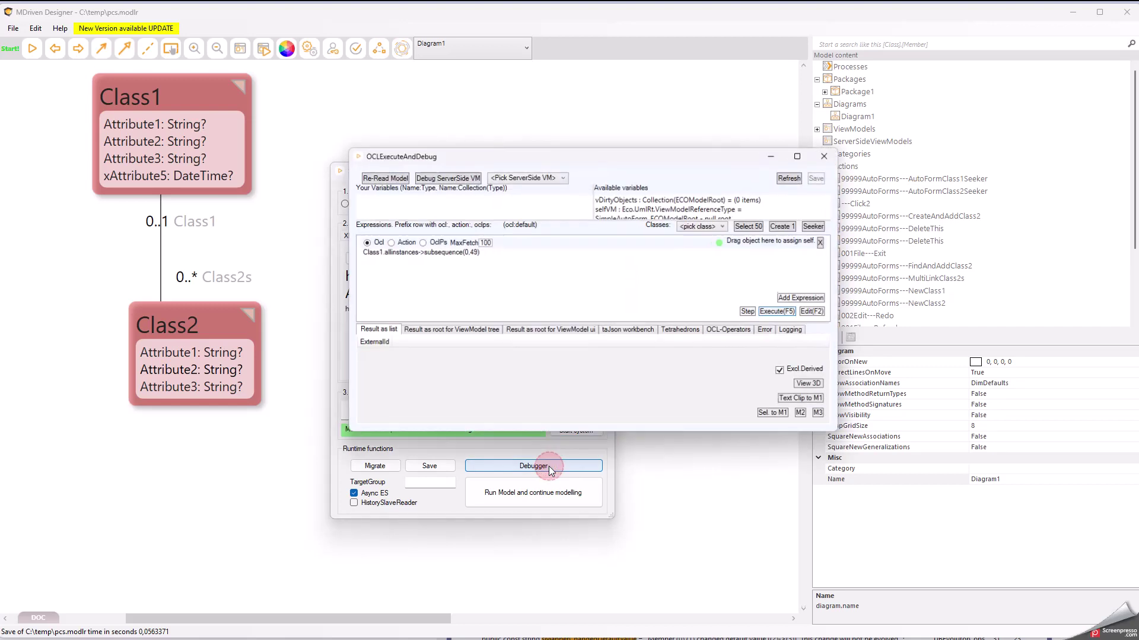
click(702, 226)
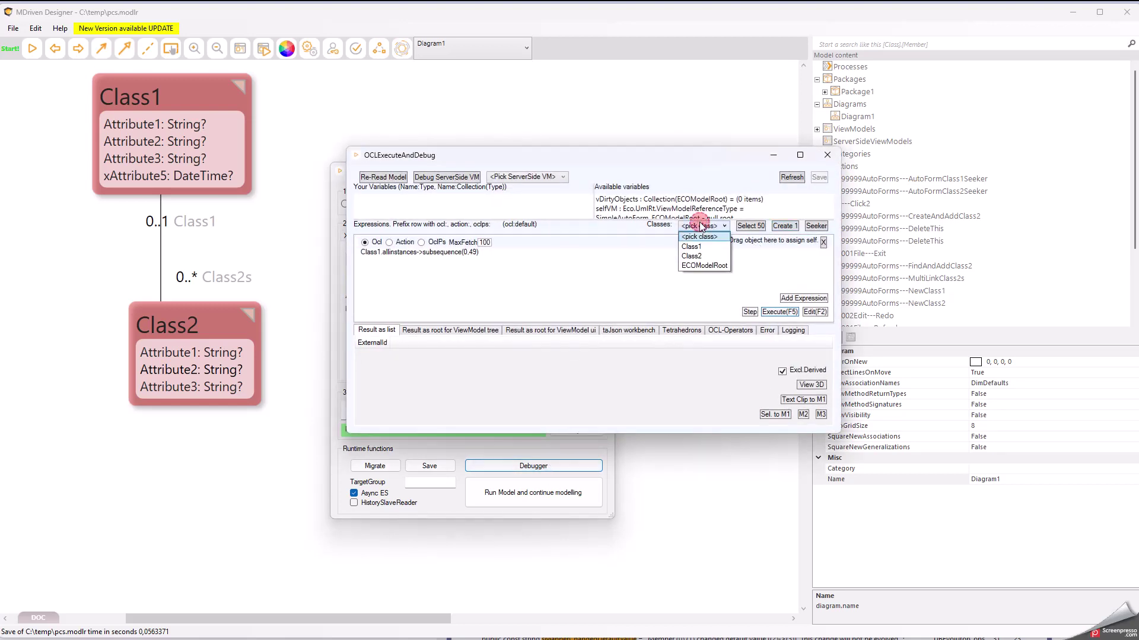
click(698, 255)
click(816, 226)
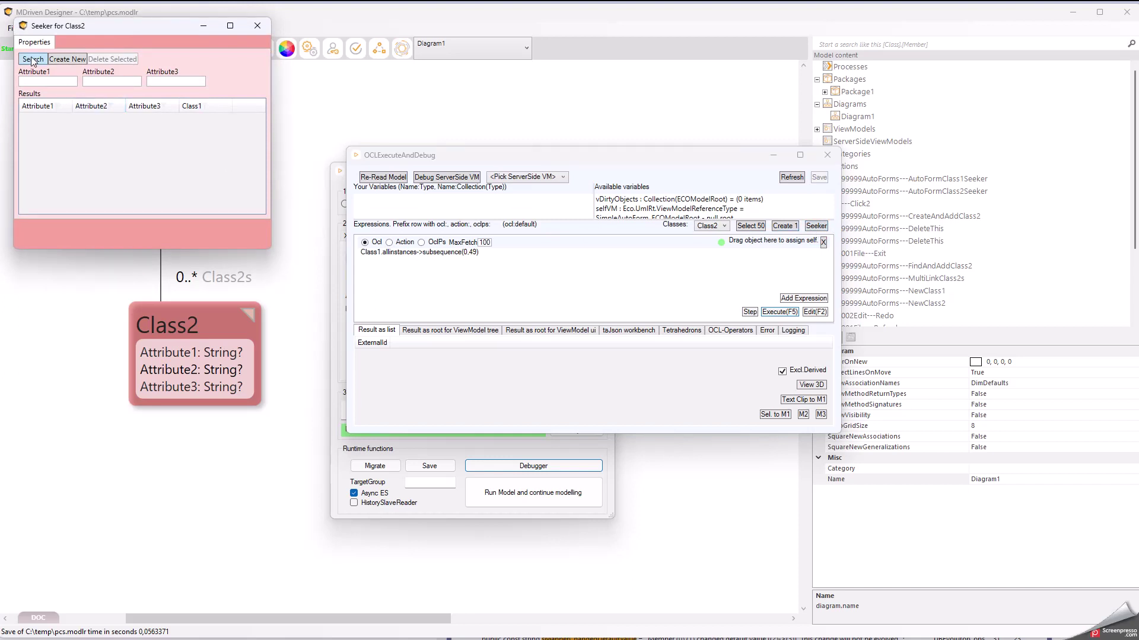
Create a new Class2 object with empty attributes in the seeker and save it to the server.
click(67, 59)
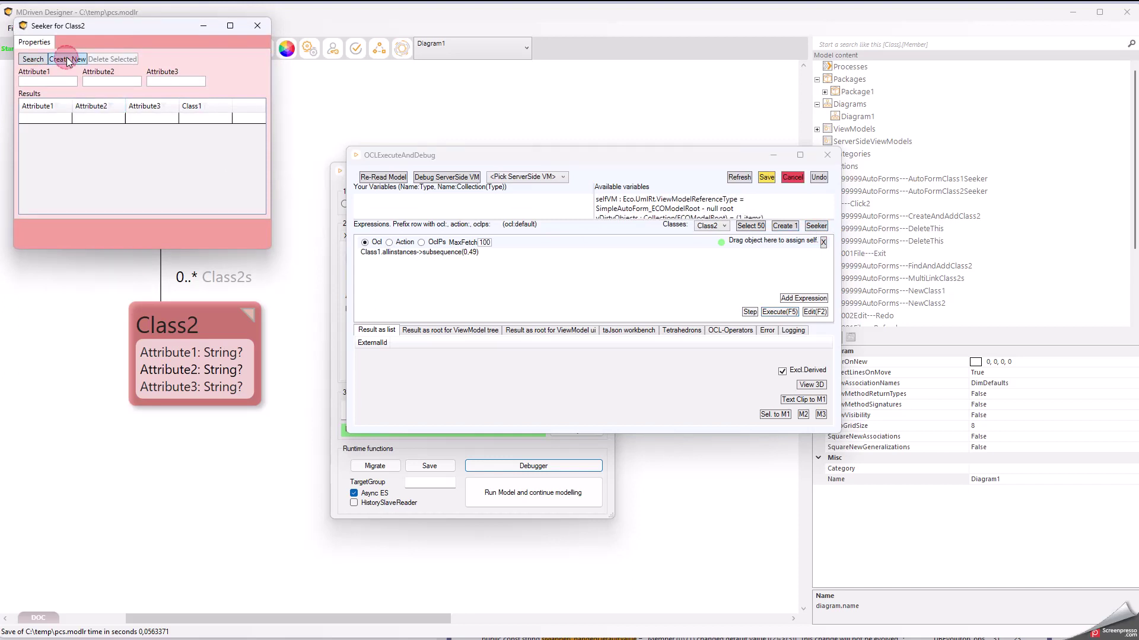
click(53, 119)
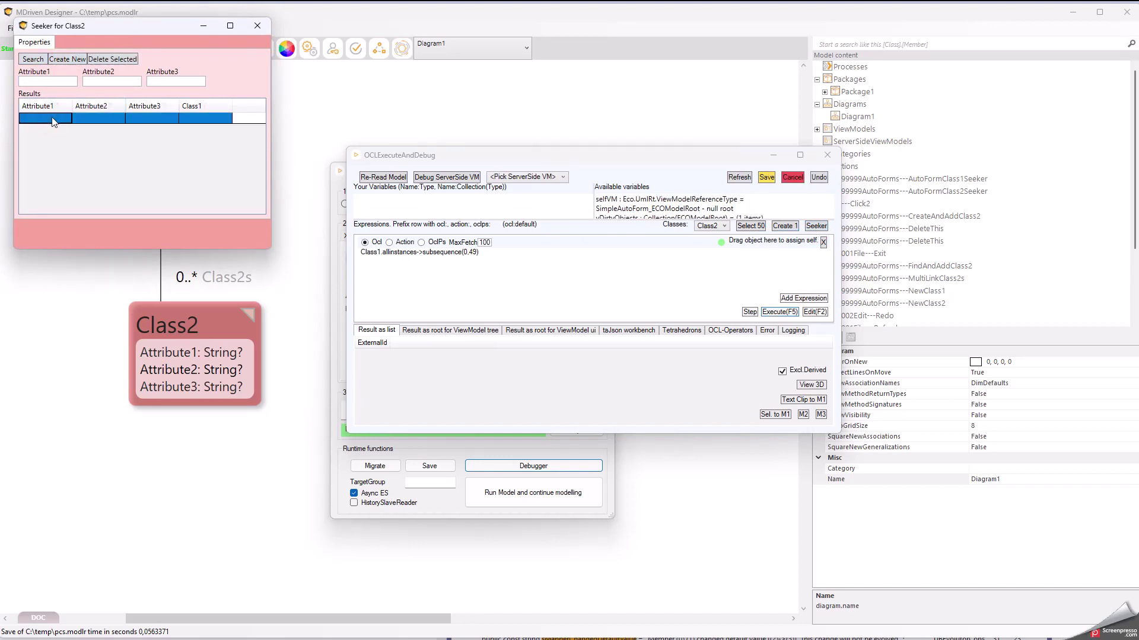
click(767, 182)
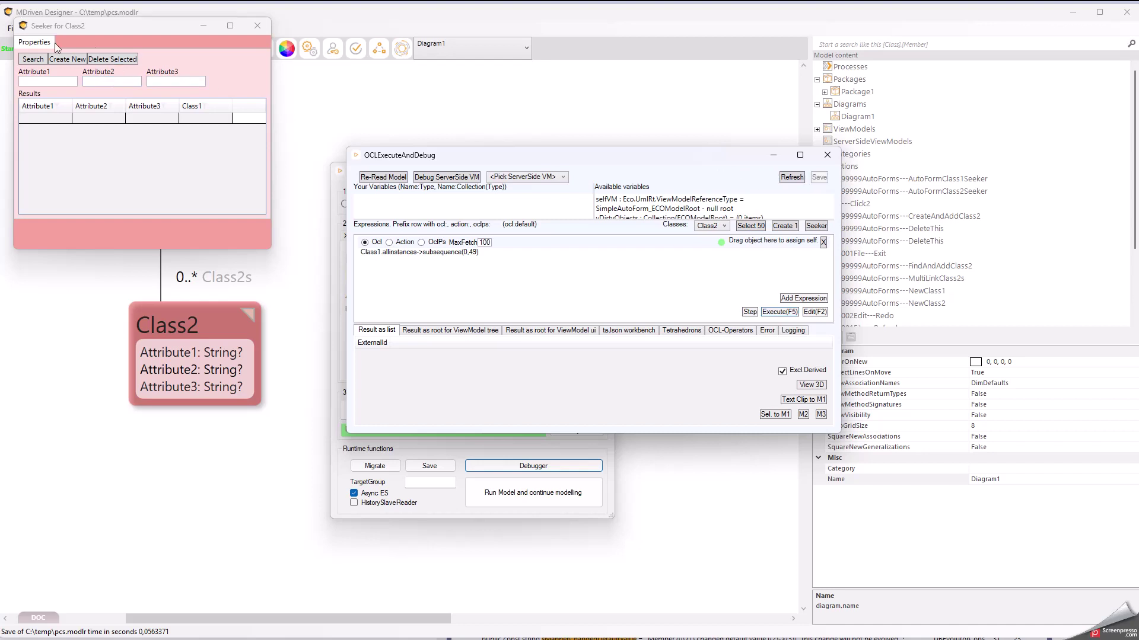
Switch to the MDrivenServer admin page, rerun the Column Field Consistency Check and examine the SQL update statement for Class2.
key(alt+Tab)
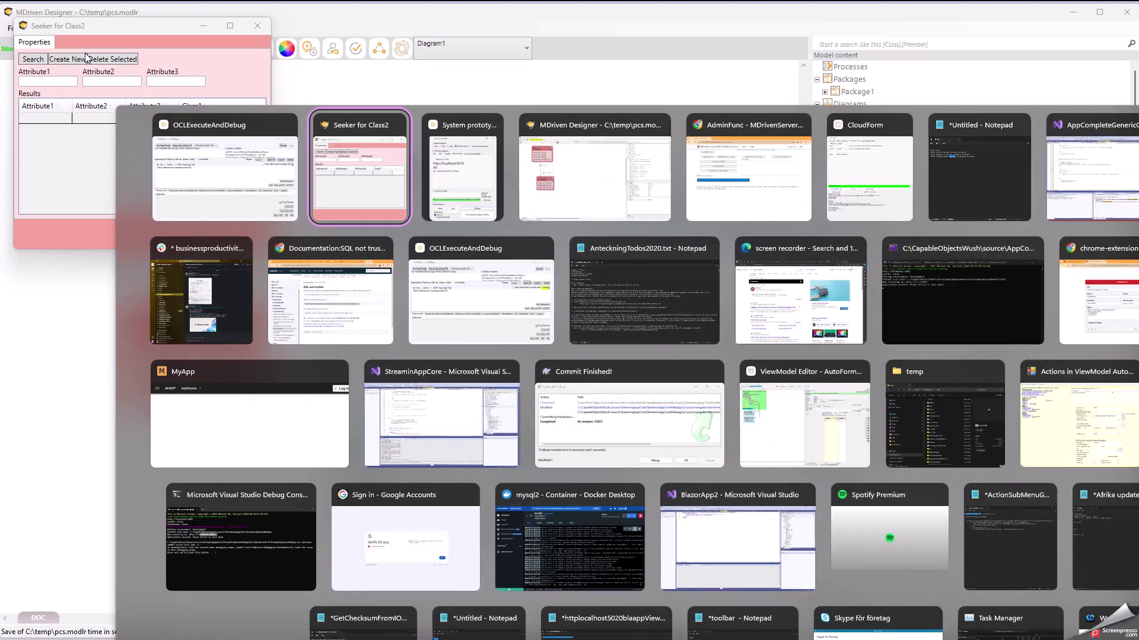
key(alt+Tab)
key(alt+Tab)
key(alt+Tab)
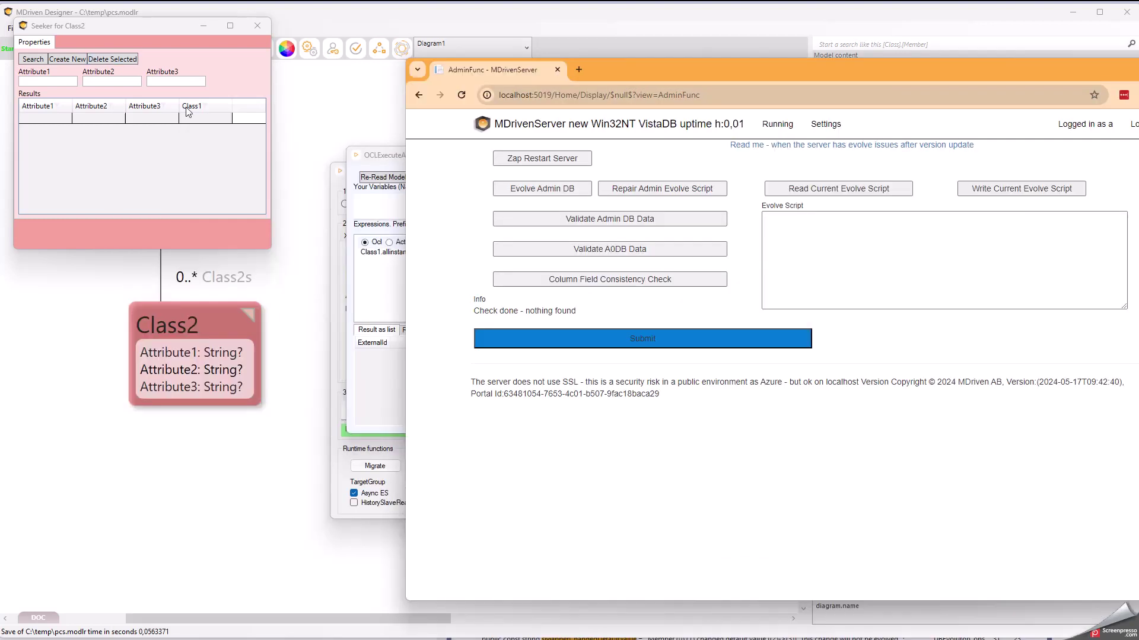
click(635, 287)
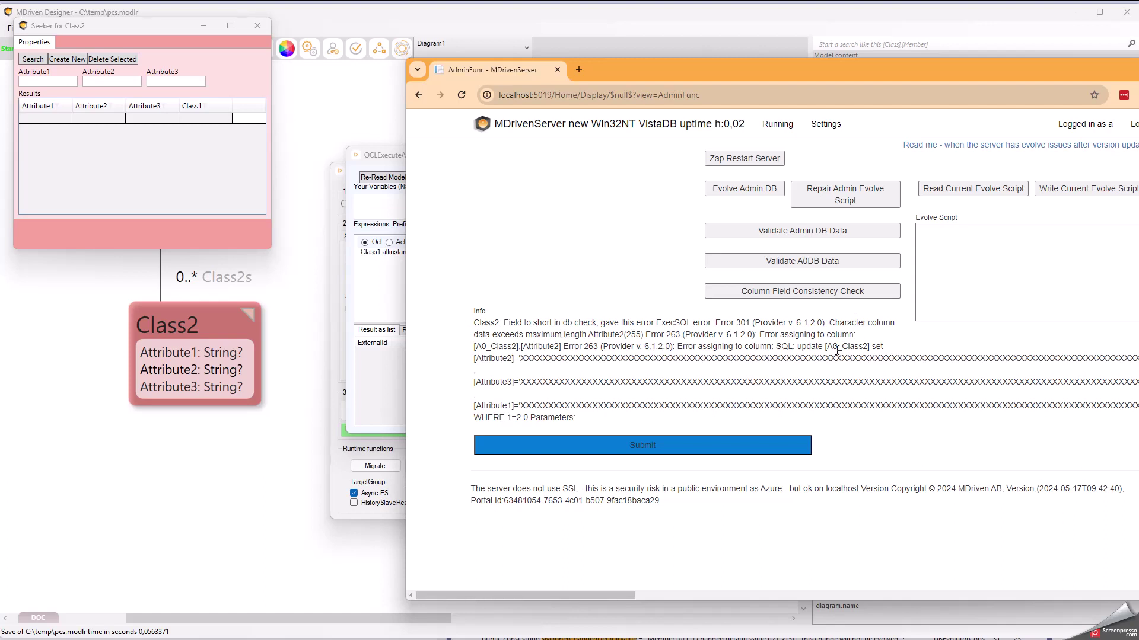
drag(798, 348, 810, 408)
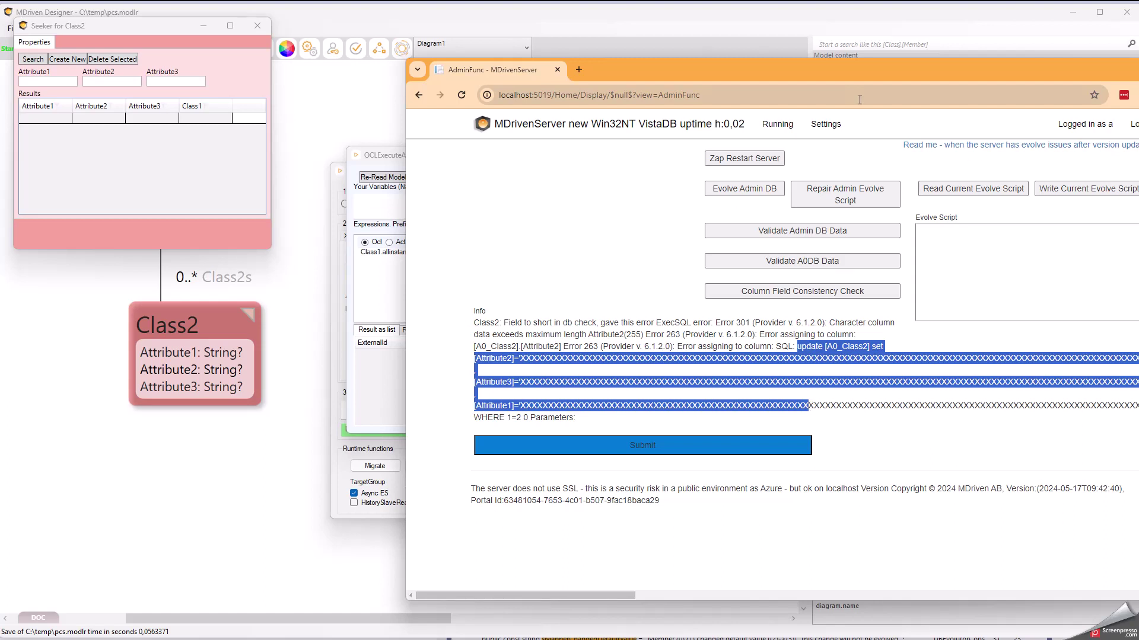
drag(838, 70, 613, 57)
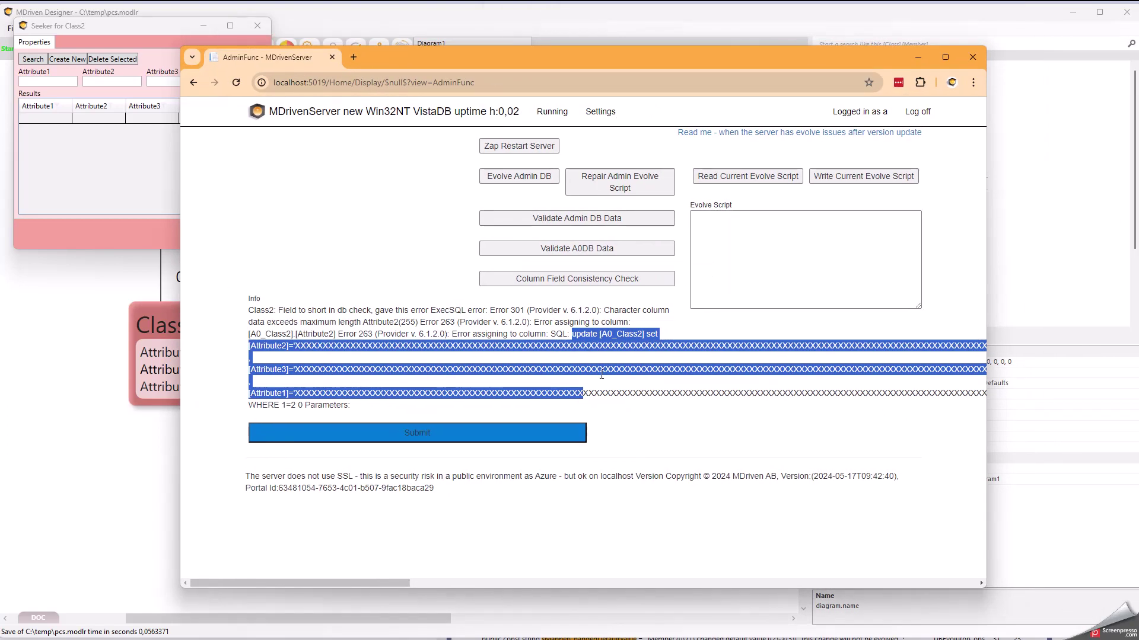